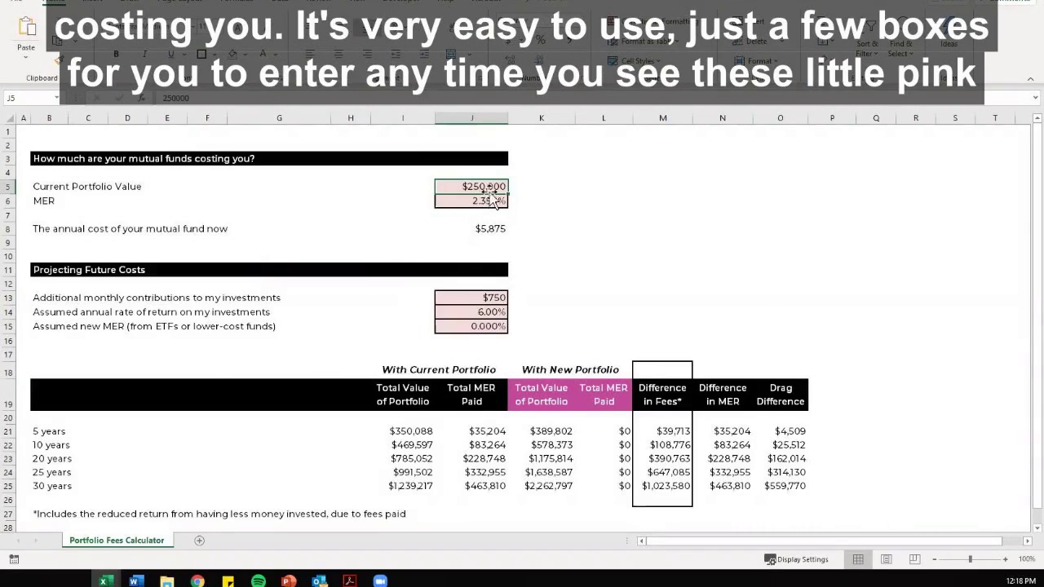
Enter a $100,000 current portfolio value in J5 and a 2% MER in J6.
left_click(490, 201)
left_click(490, 187)
left_click(490, 202)
left_click(496, 297)
left_click(494, 328)
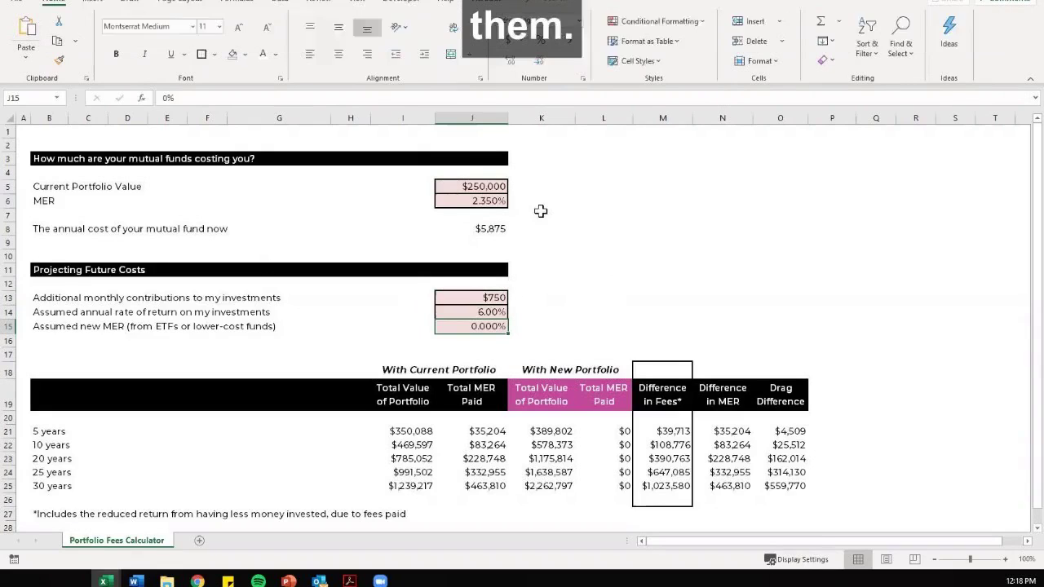
key("Up")
key("Up")
key("Up")
key("Up")
key("Up")
key("Up")
key("Up")
key("Up")
key("Up")
key("Up")
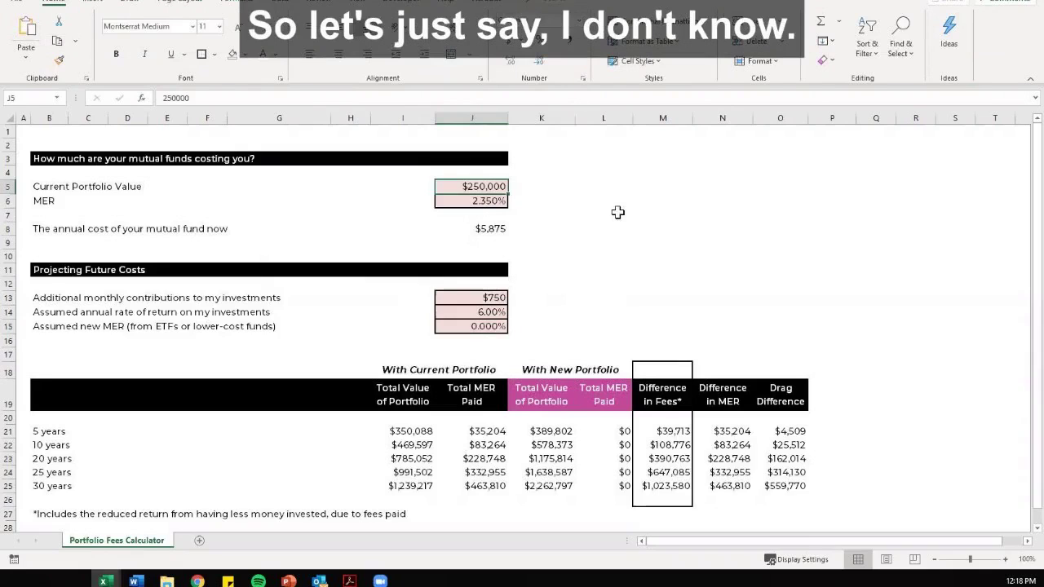
type("100000")
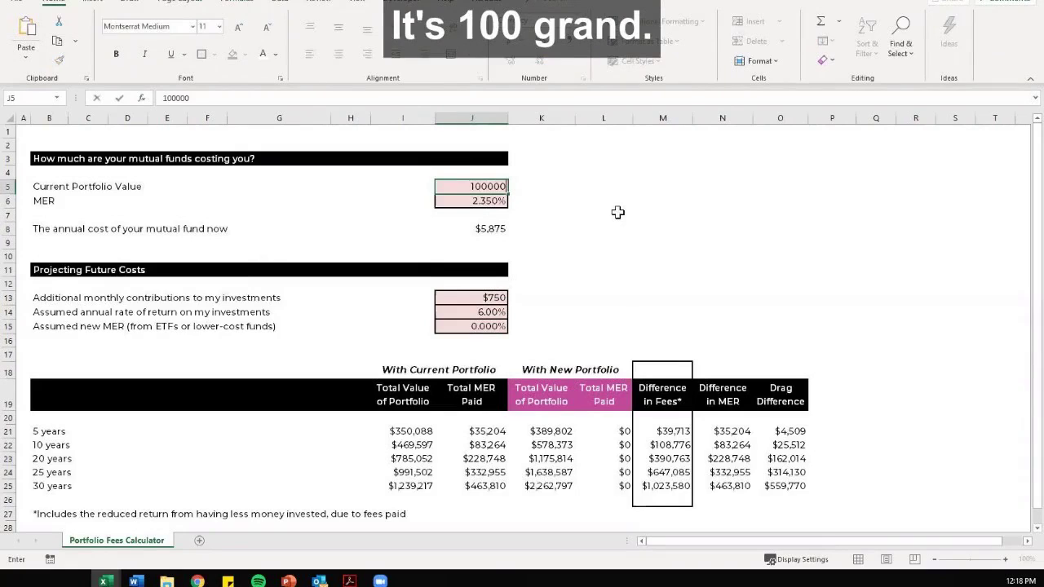
key("Return")
key("Up")
key("Down")
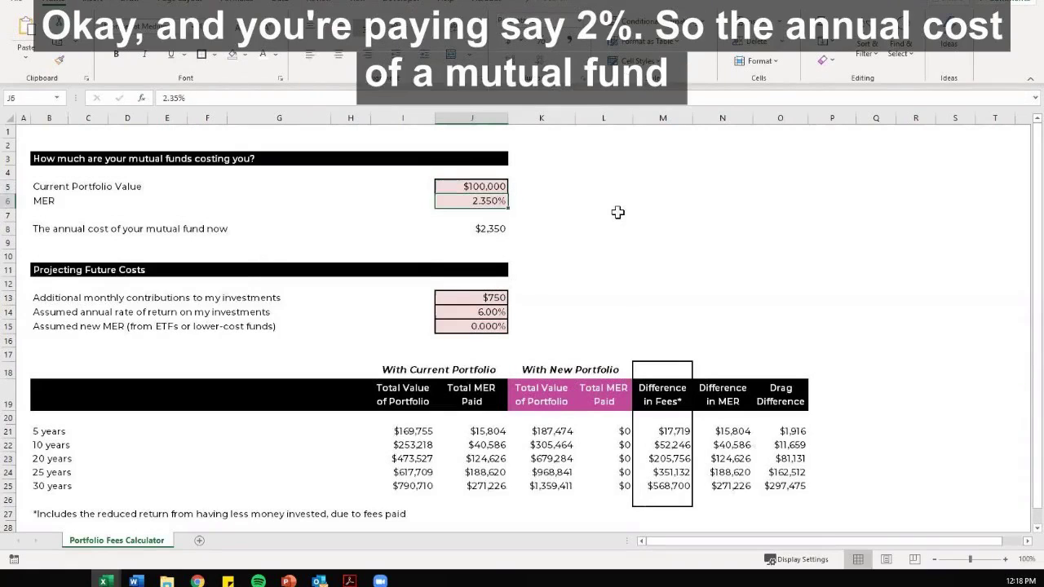
type("2")
key("Return")
Change the portfolio value to $150,000 so the annual cost reads $3,000.
key("Down")
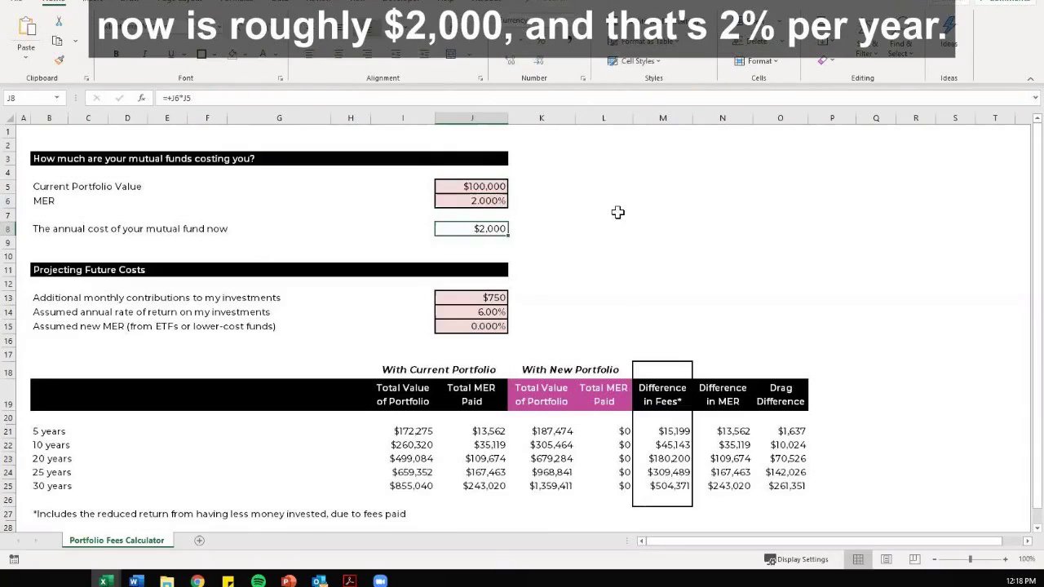
key("Up")
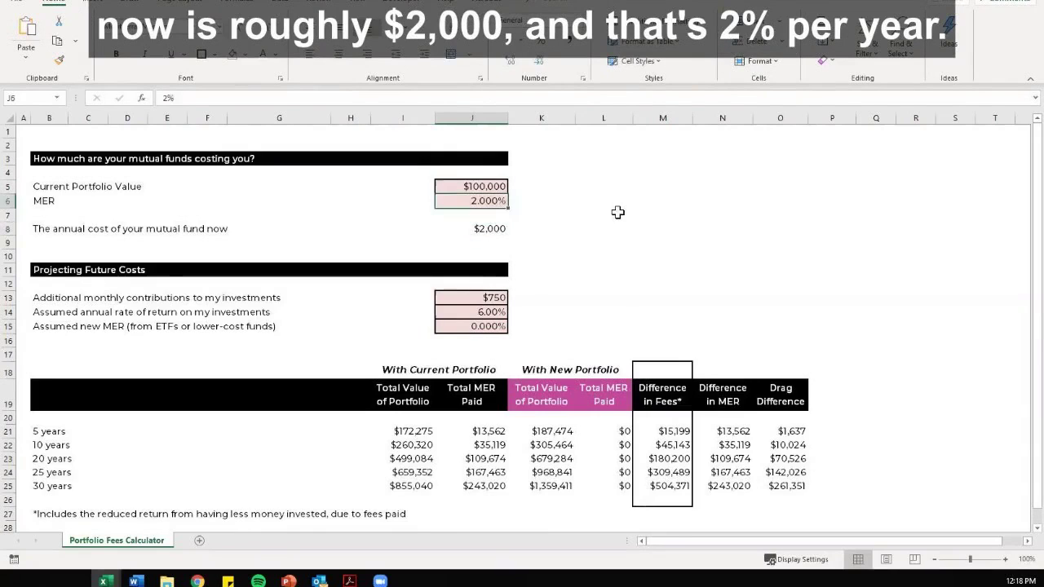
key("Down")
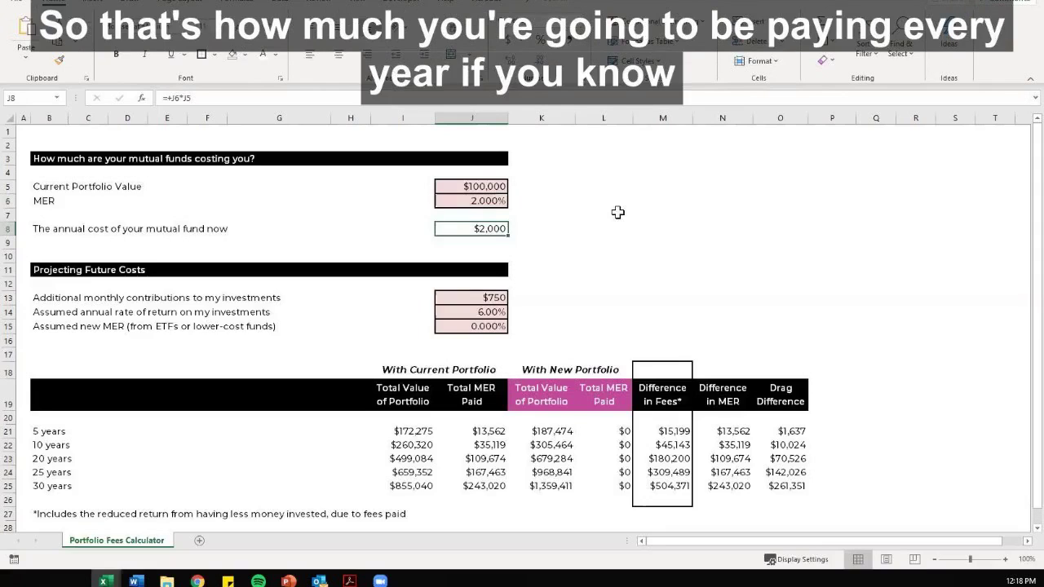
key("Up")
key("Up")
key("Up")
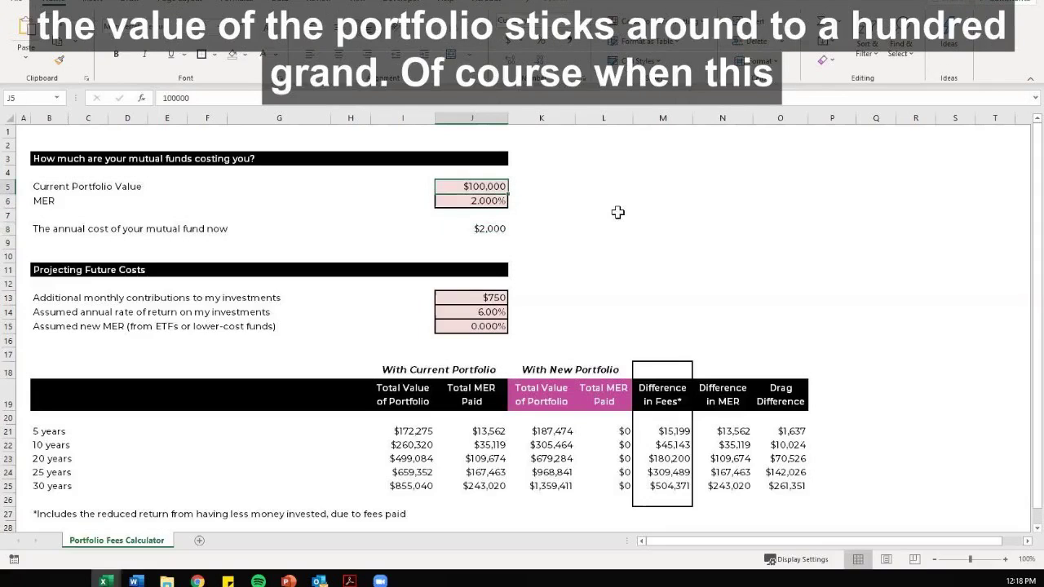
key("Down")
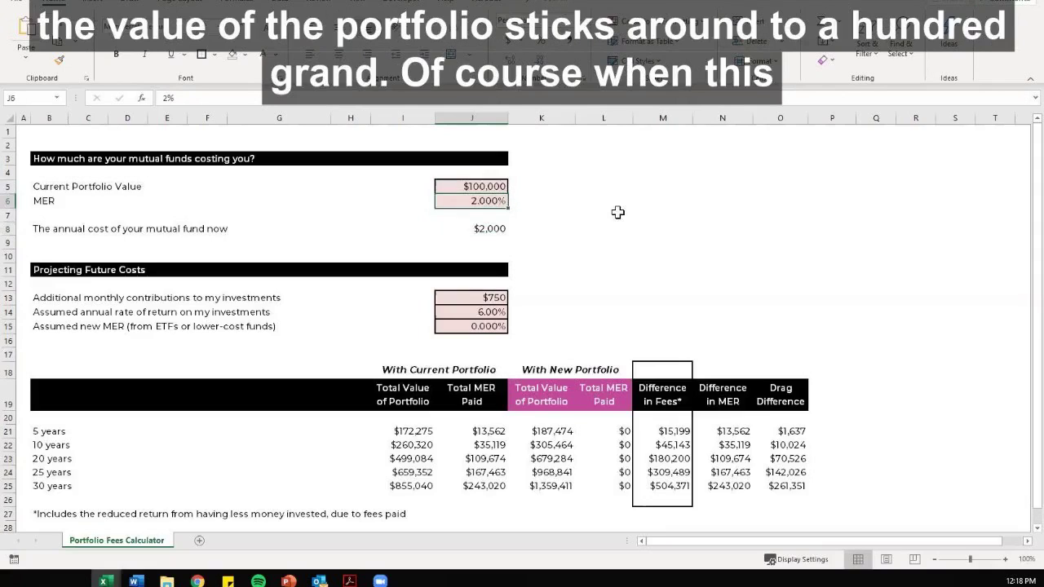
key("Down")
key("Down")
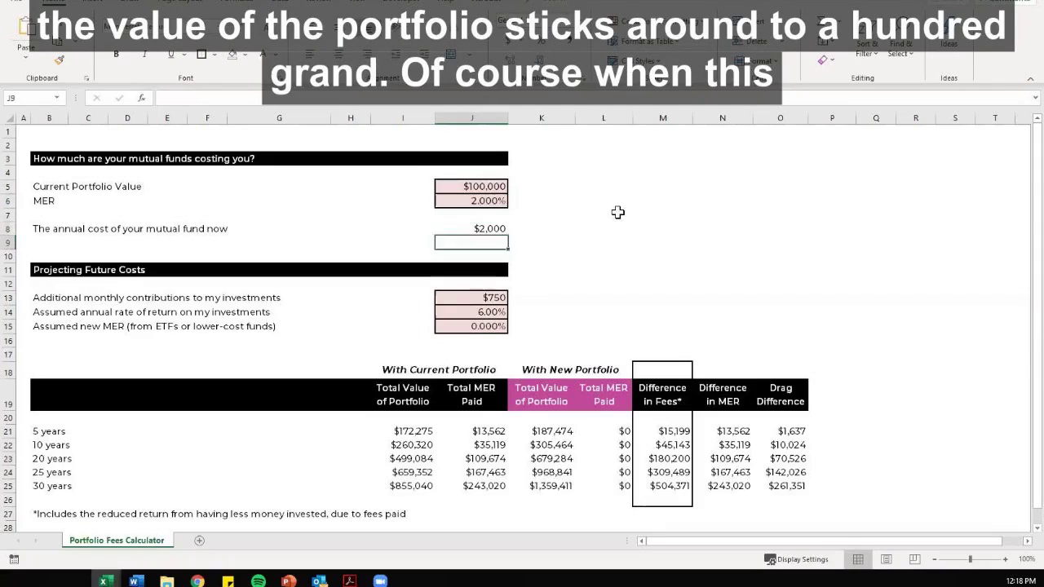
key("Up")
key("Up")
key("Up")
type("150000")
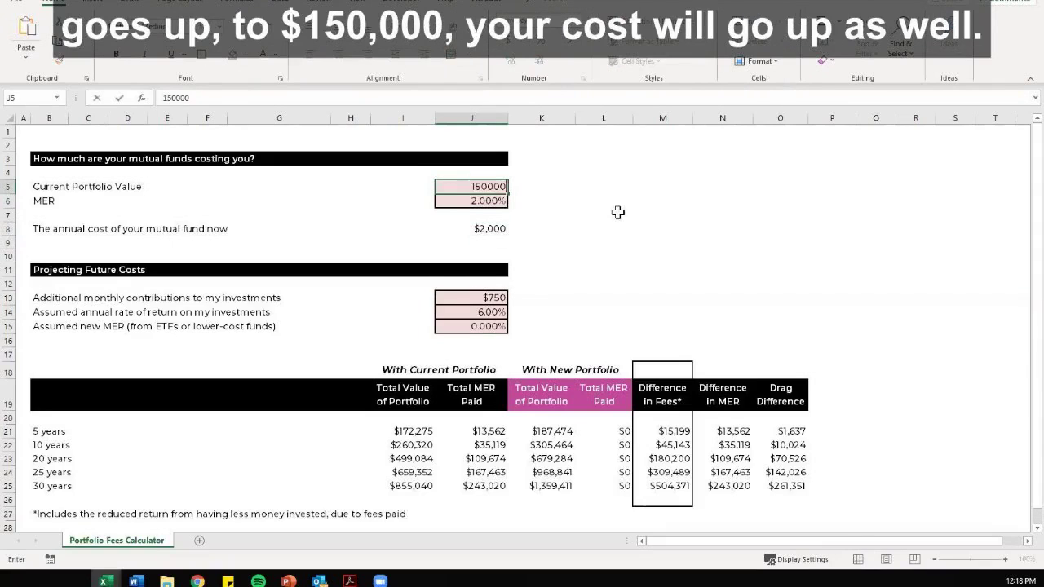
key("Return")
key("Down")
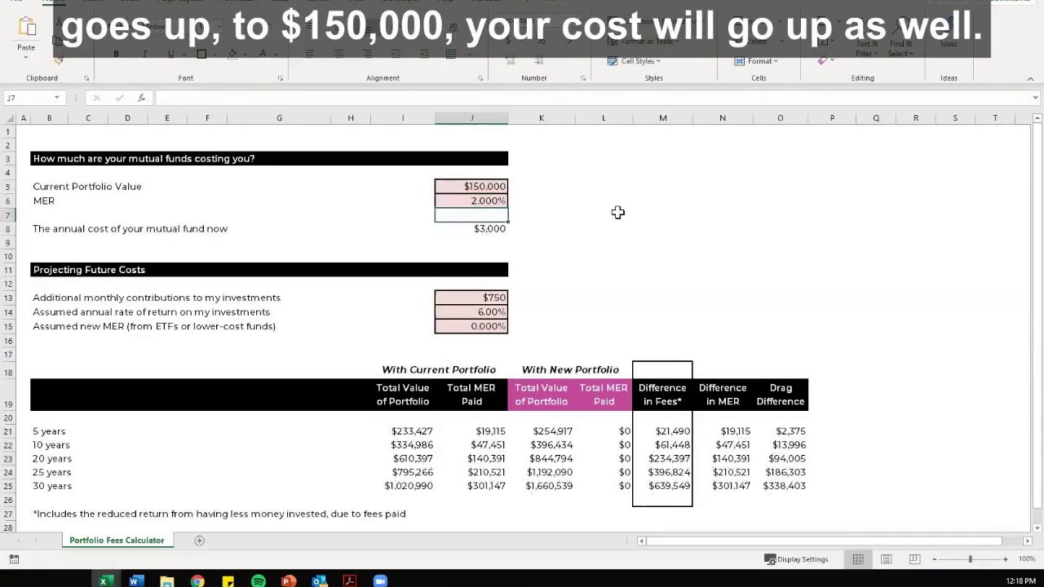
key("Down")
key("Up")
key("Up")
key("Up")
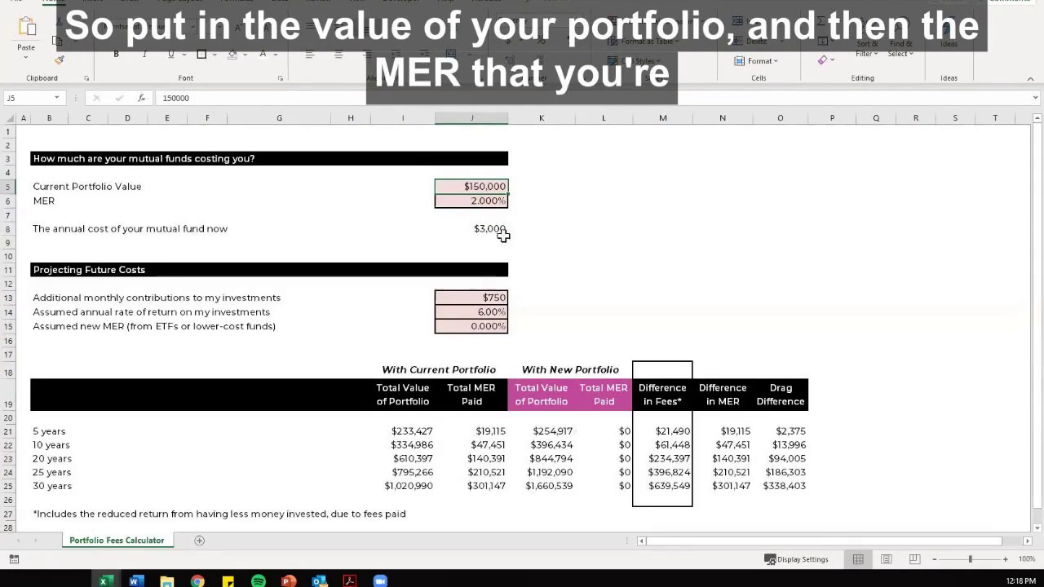
left_click(488, 204)
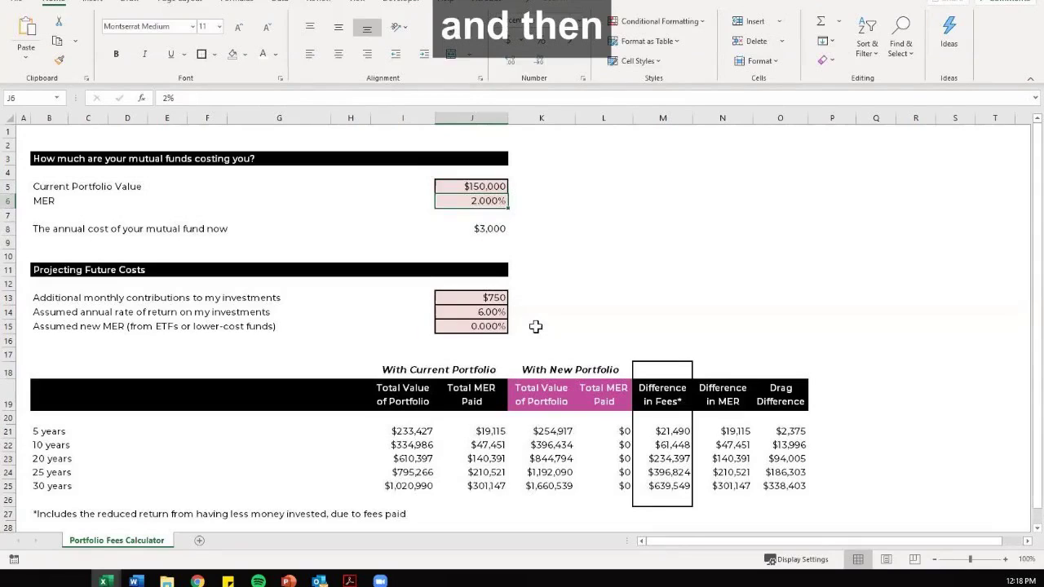
left_click(496, 300)
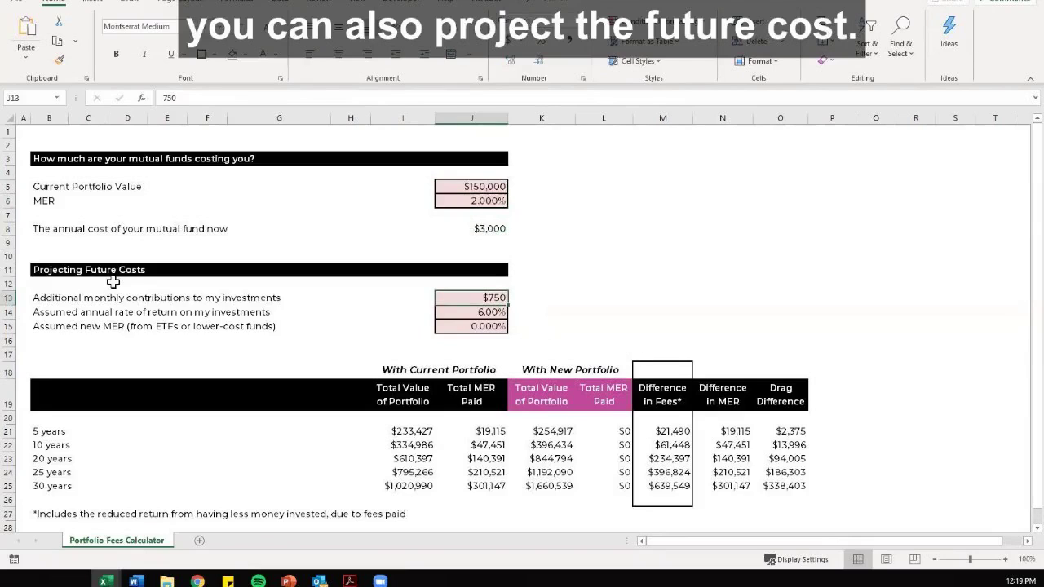
left_click(514, 285)
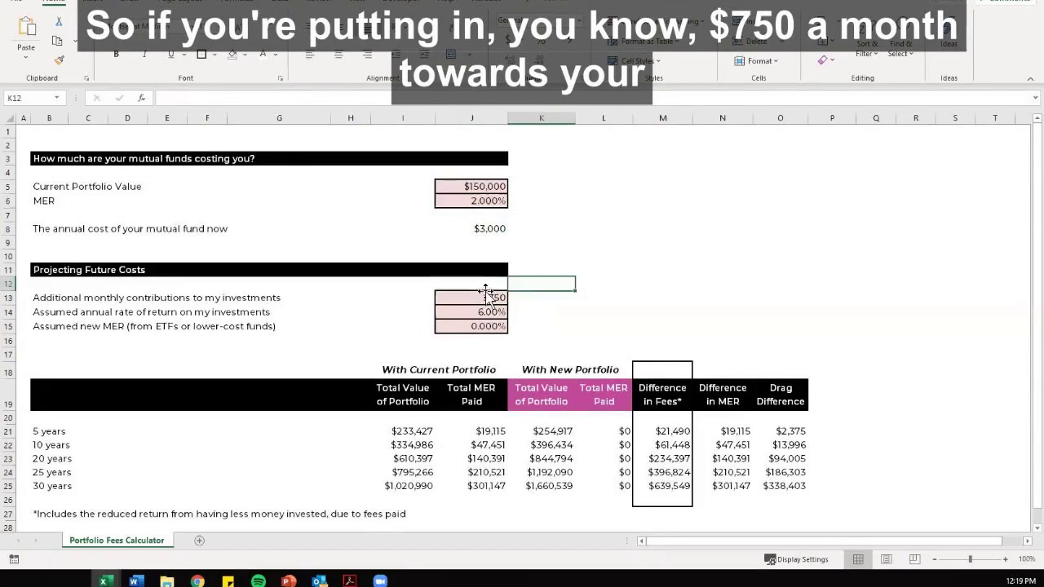
left_click(487, 297)
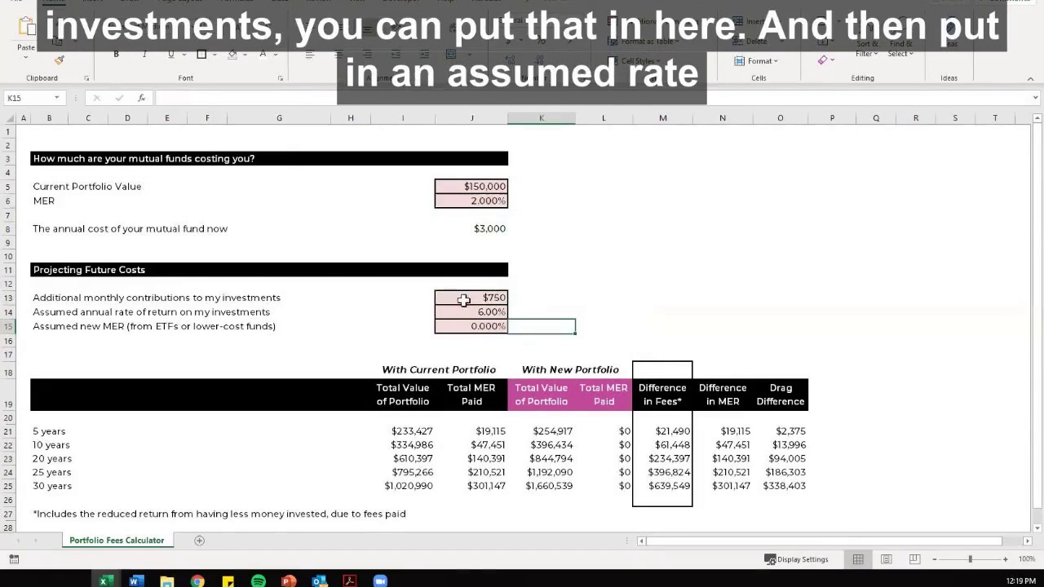
left_click(477, 314)
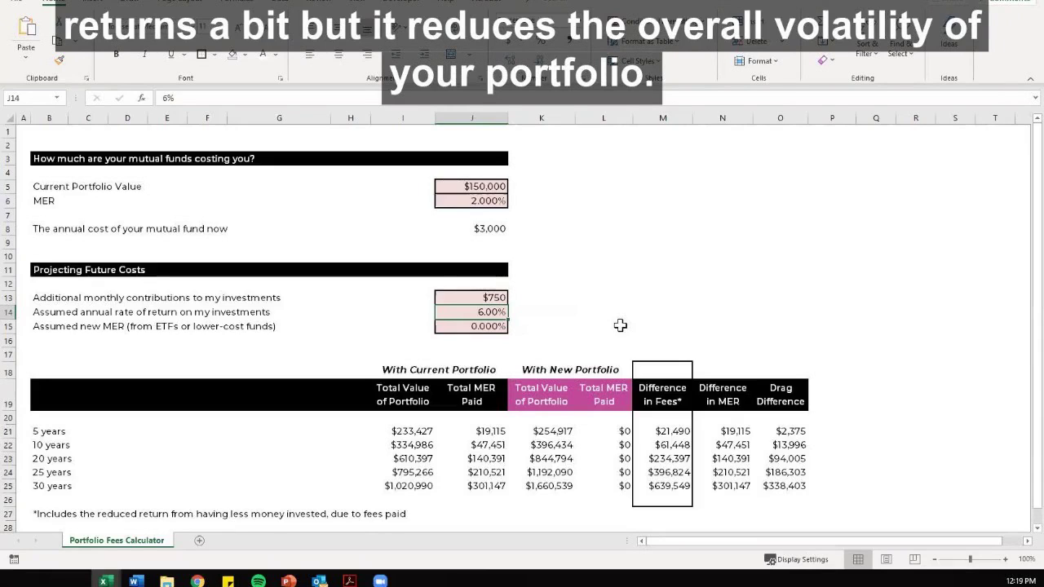
left_click(601, 325)
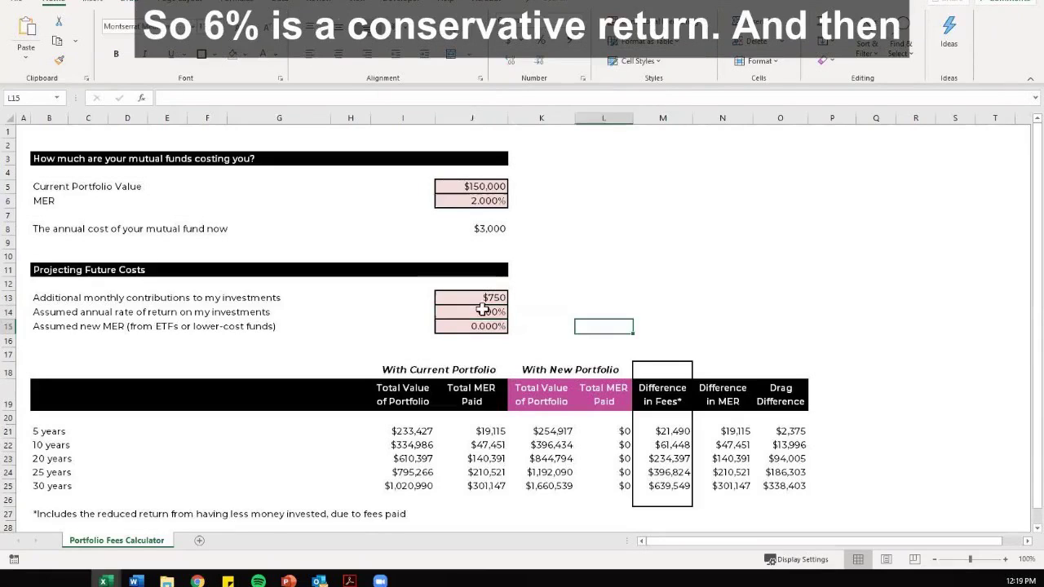
left_click(591, 324)
Set the assumed new MER to 0.300% so the 30-year fee difference becomes $520,339.
left_click(488, 328)
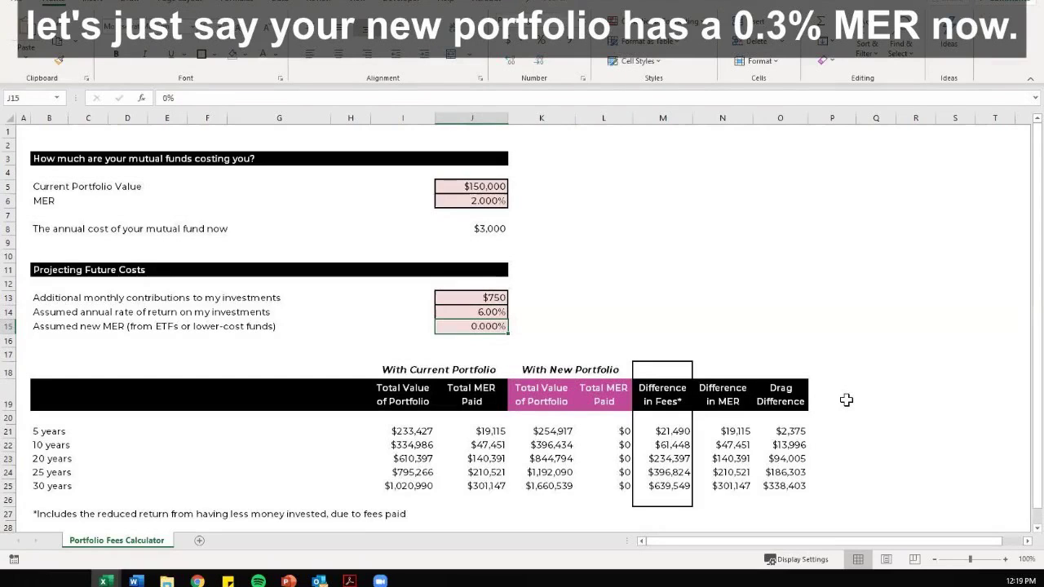
type("0.")
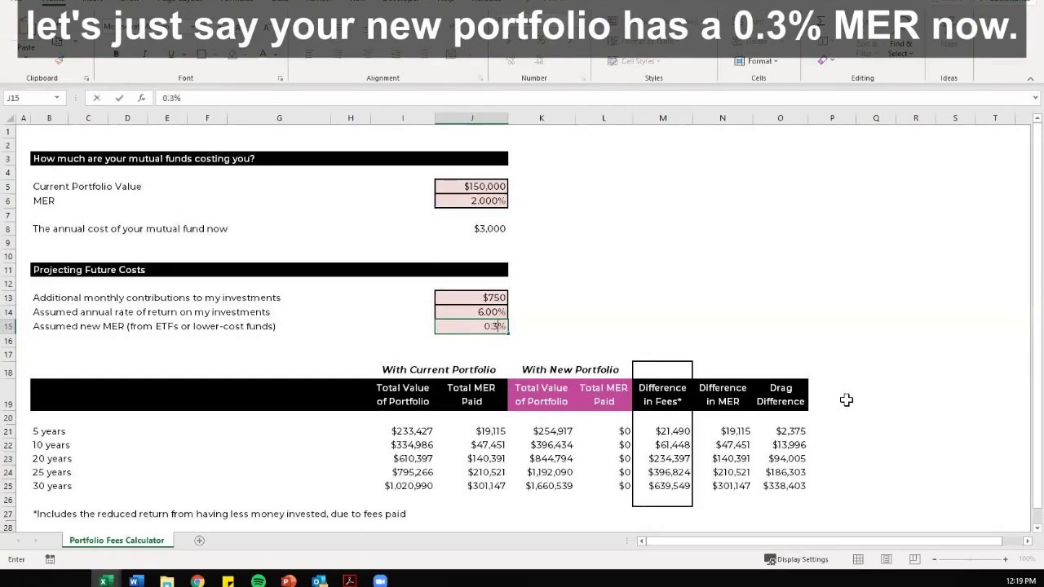
type("3")
key("Return")
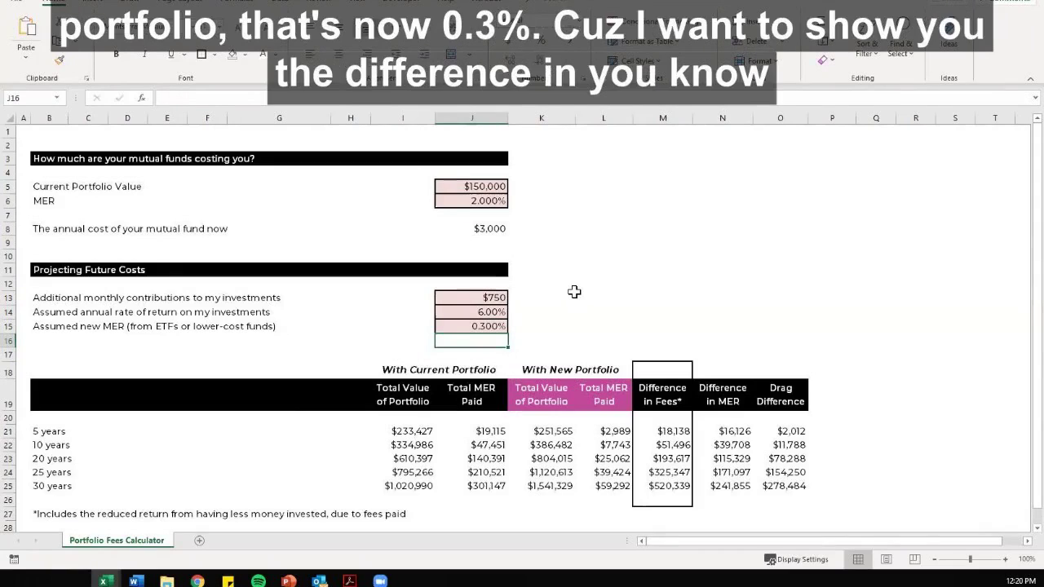
left_click(489, 327)
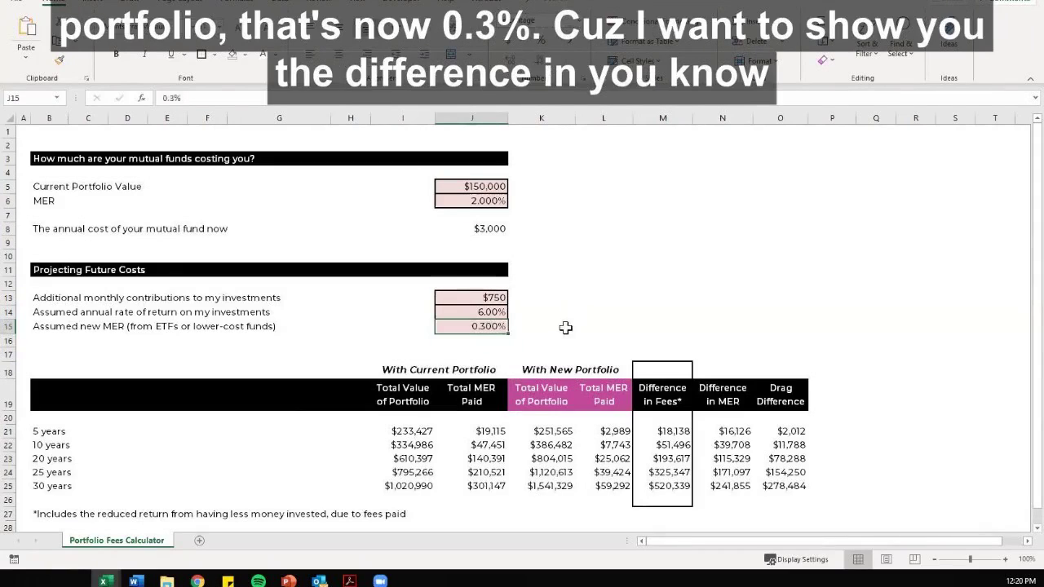
left_click(565, 327)
left_click(603, 328)
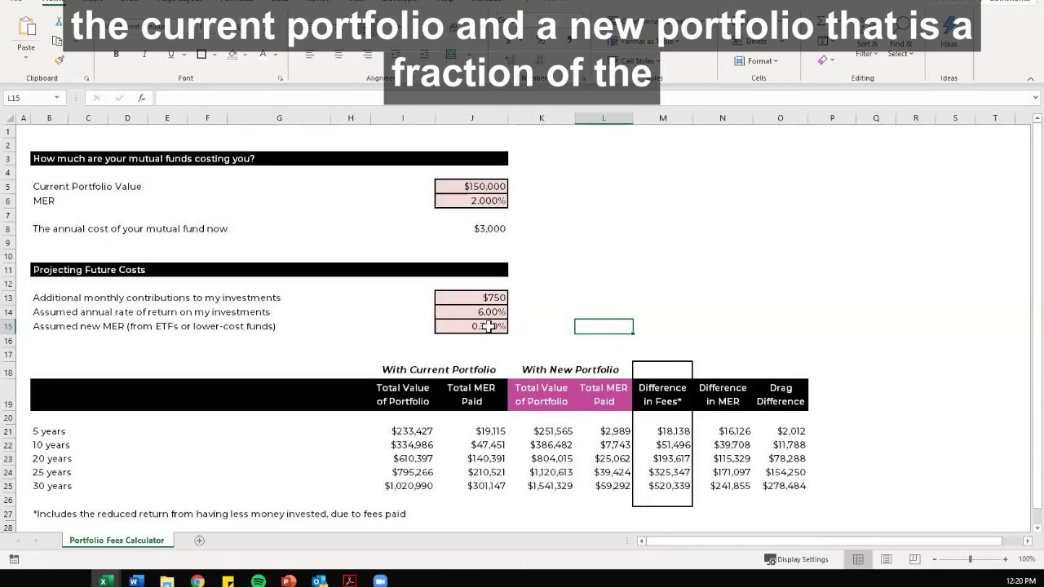
left_click(556, 327)
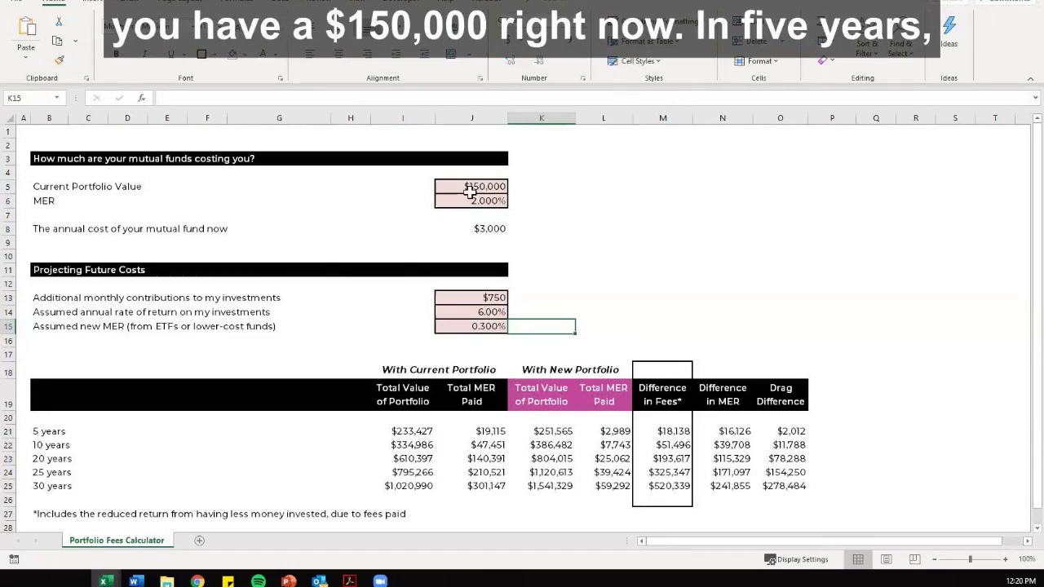
left_click(412, 432)
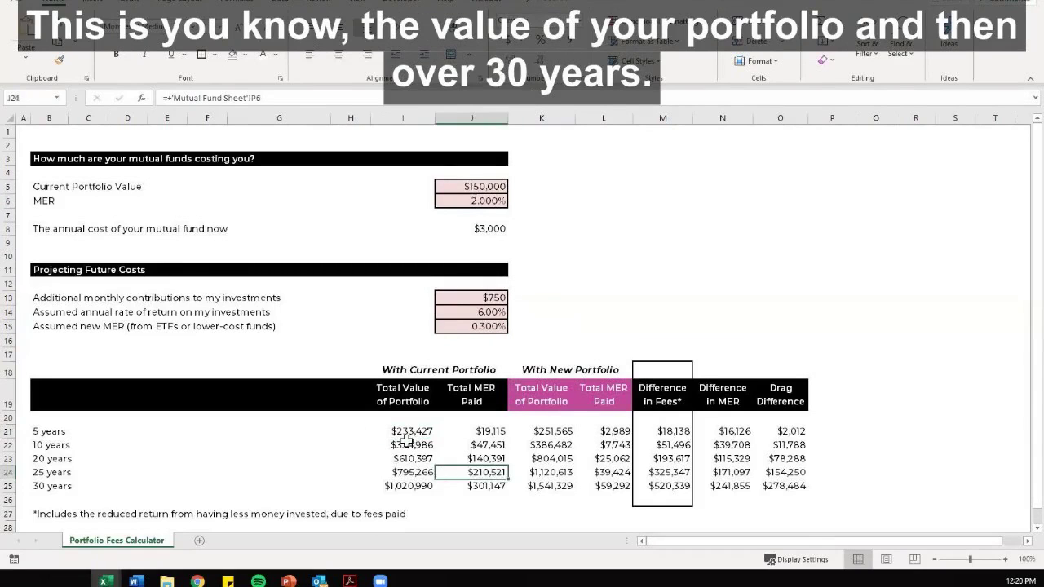
left_click(427, 445)
left_click(424, 431)
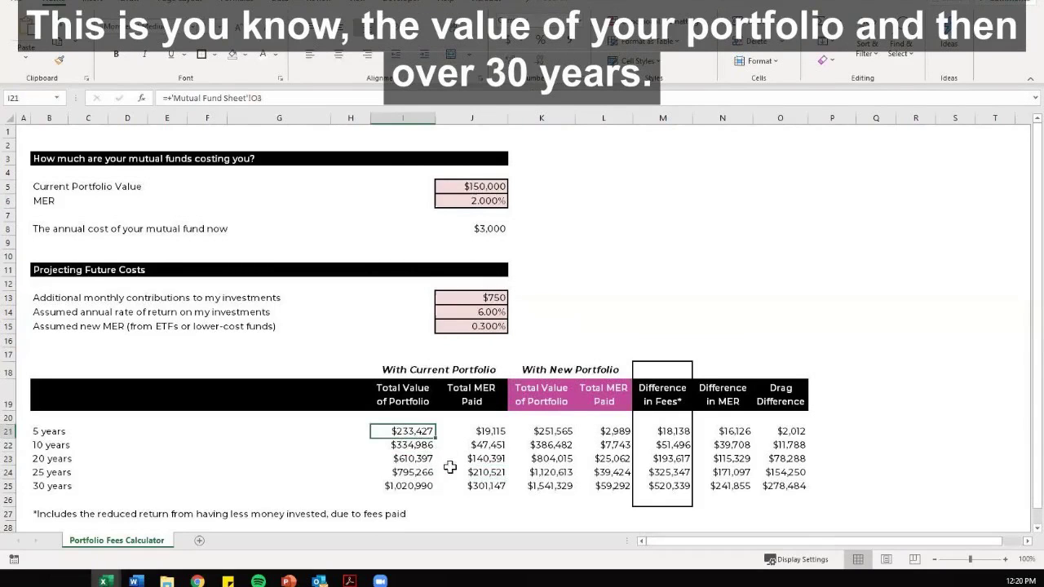
left_click(410, 445)
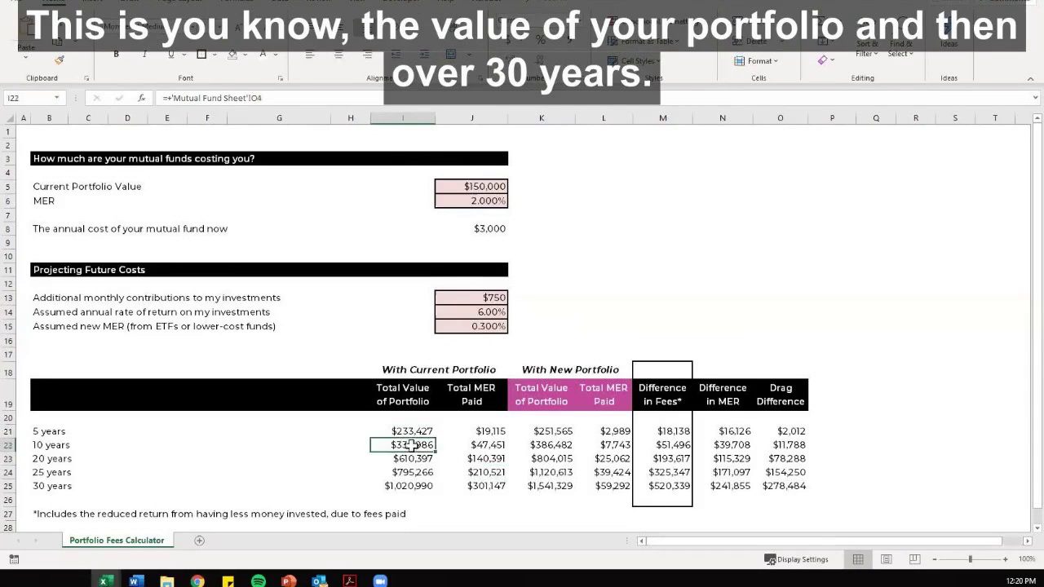
left_click(427, 487)
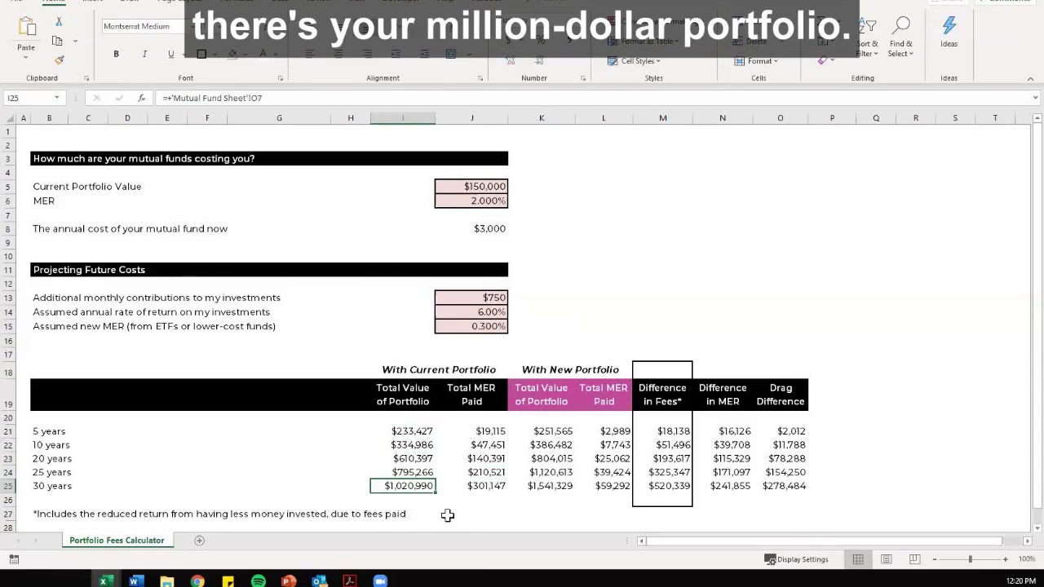
left_click(495, 490)
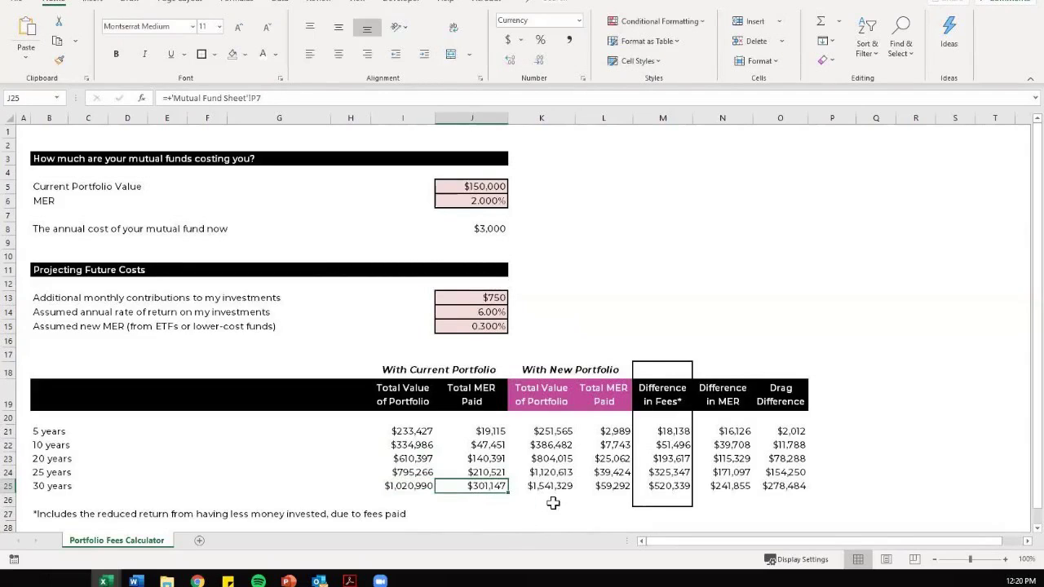
left_click(553, 504)
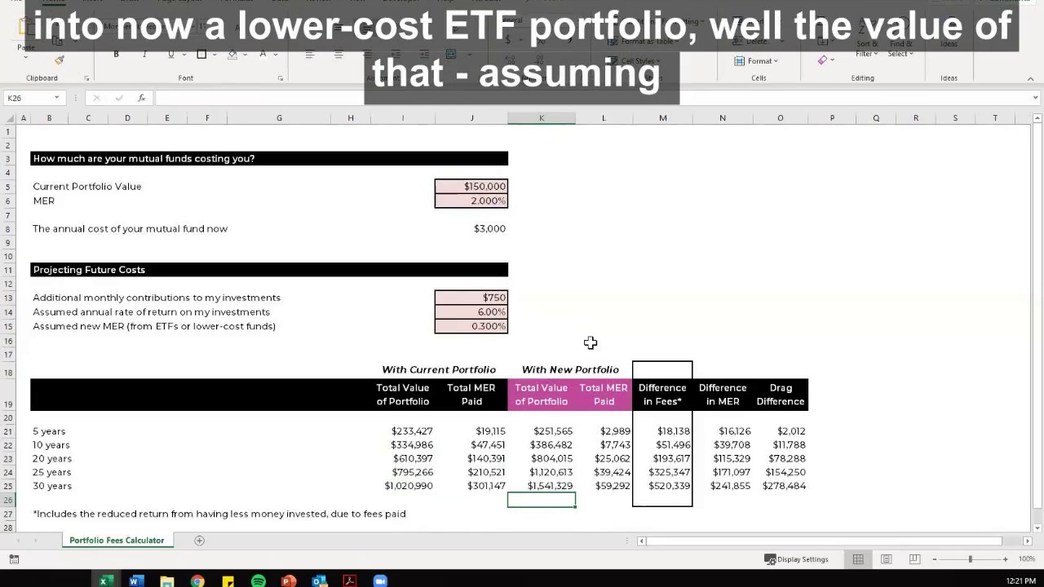
left_click(566, 486)
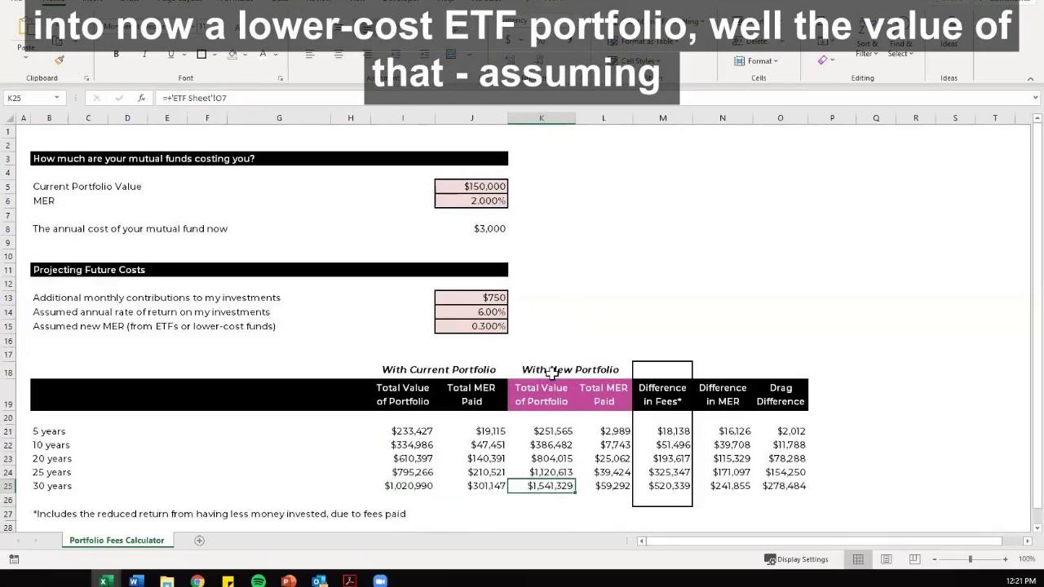
left_click(560, 338)
left_click(476, 311)
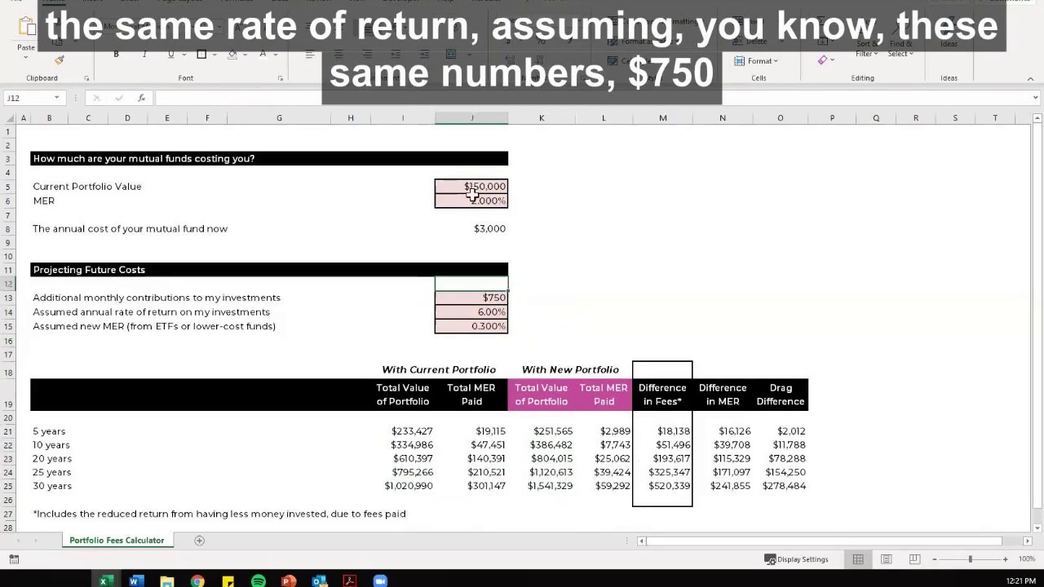
left_click(477, 199)
left_click(540, 314)
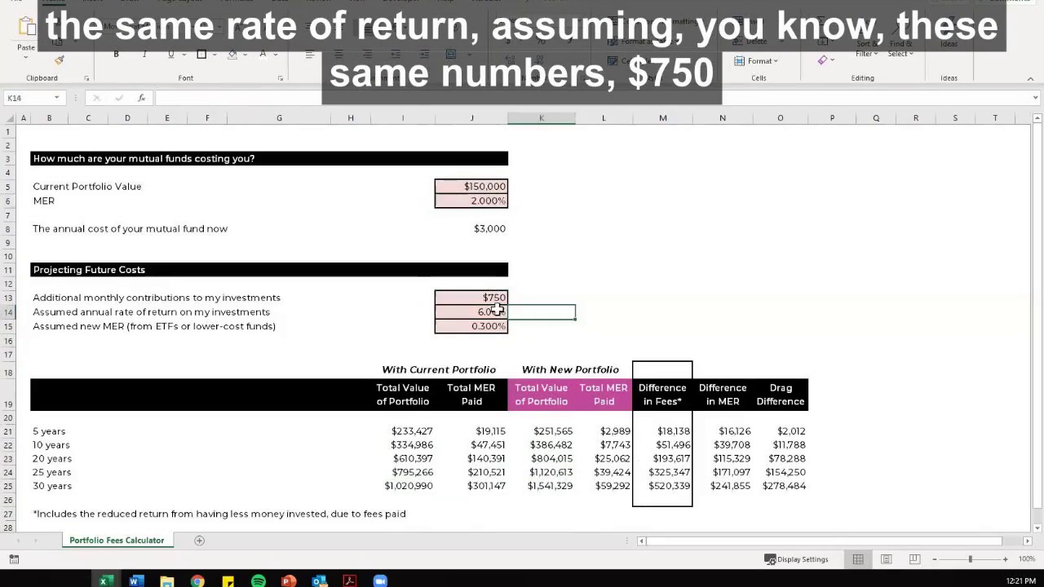
left_click(494, 300)
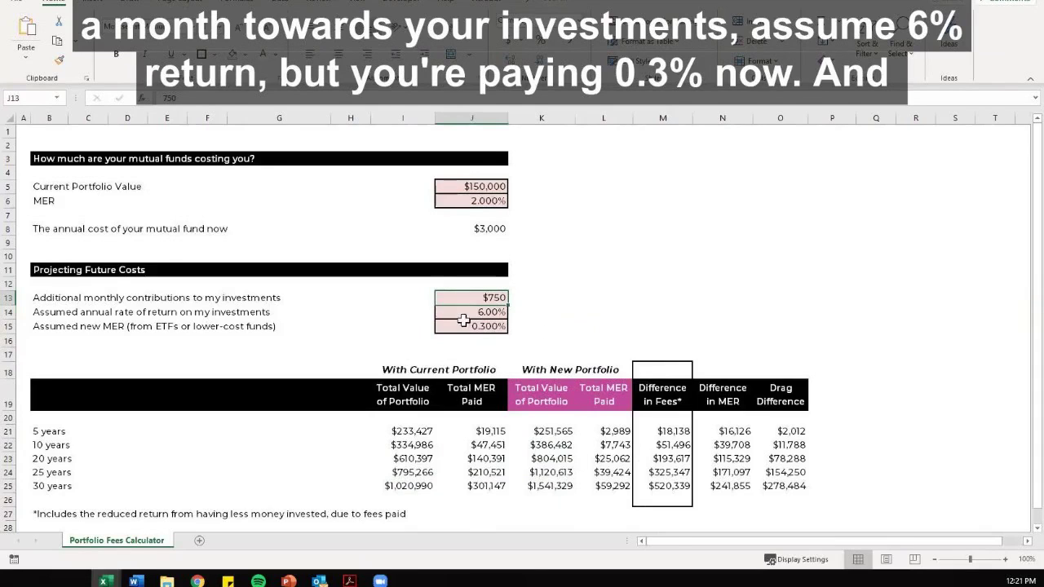
left_click(563, 488)
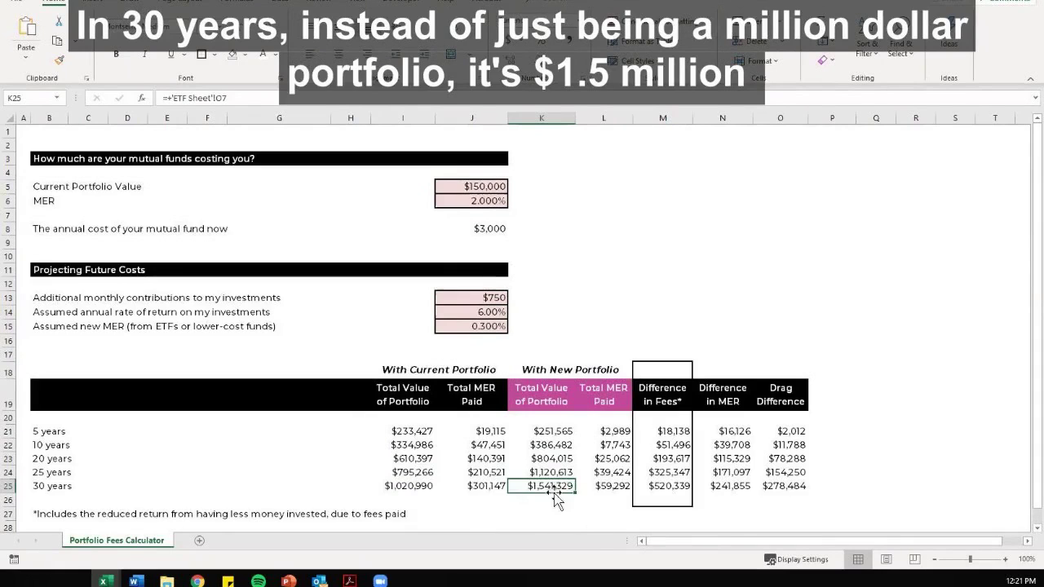
left_click(604, 486)
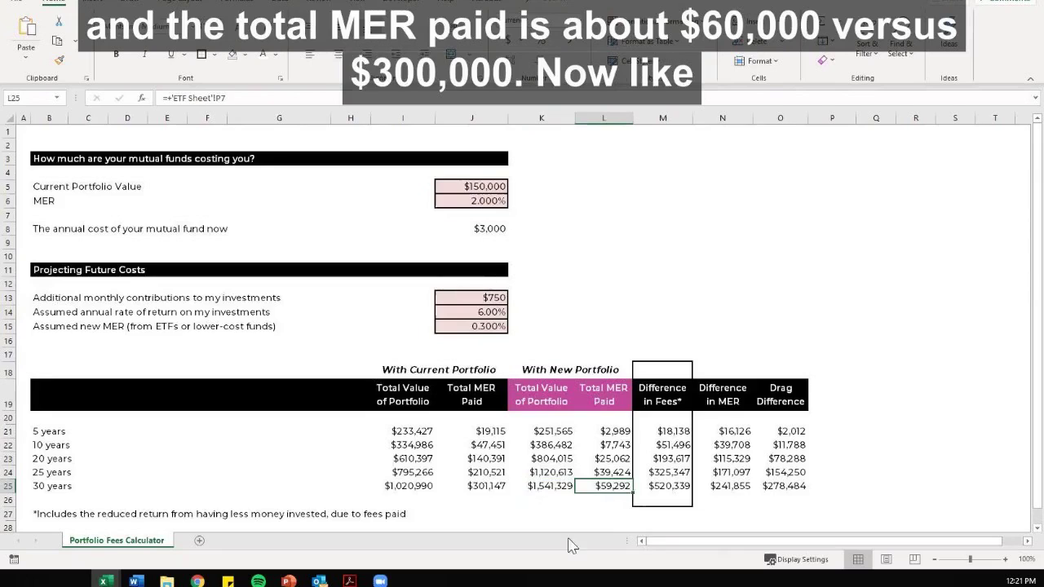
left_click(489, 488)
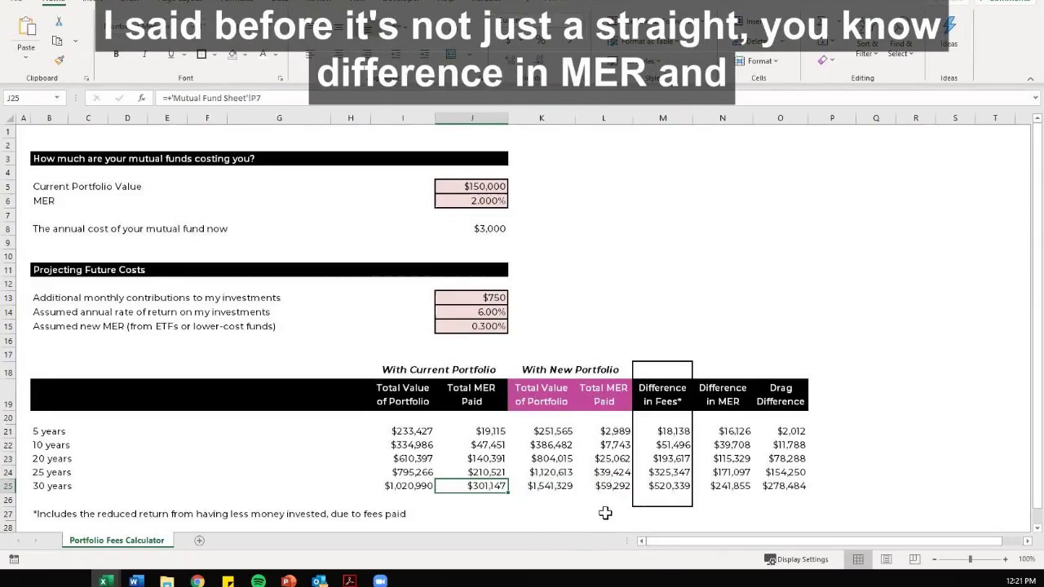
left_click(615, 489)
left_click(483, 486)
left_click(613, 492)
left_click(483, 486)
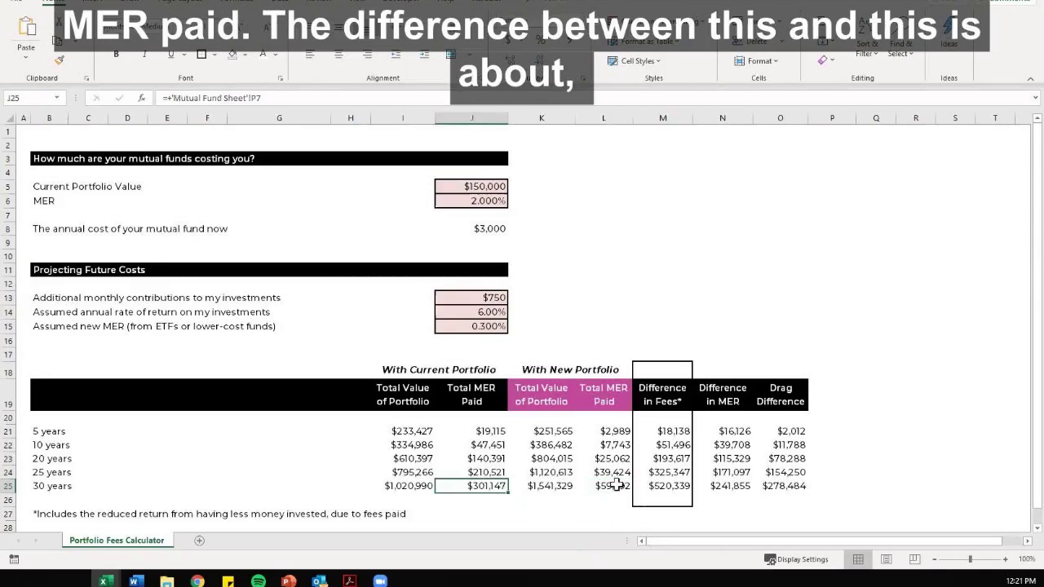
left_click(614, 491)
left_click(477, 488)
left_click(612, 490)
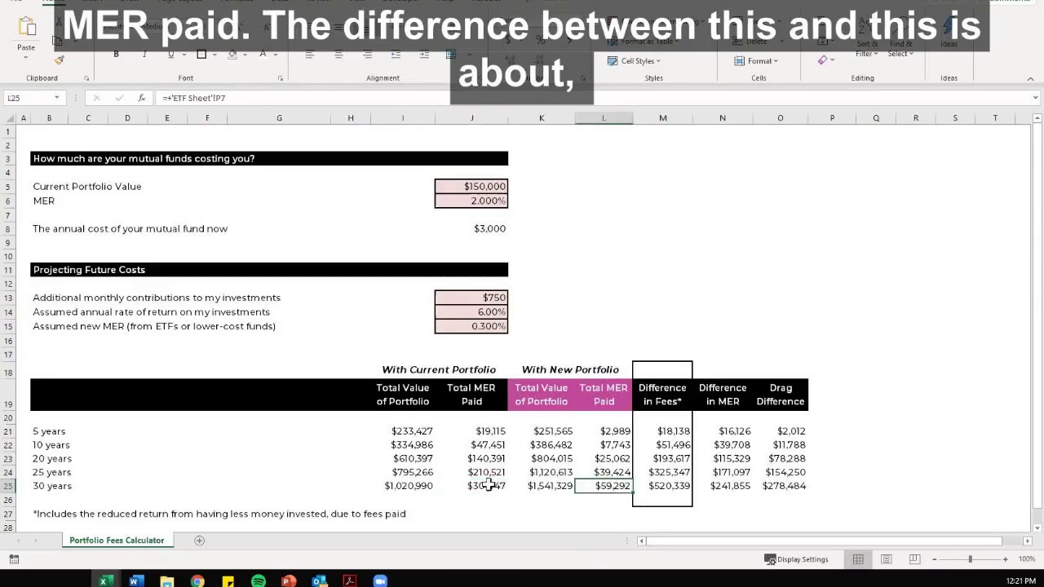
left_click(479, 486)
left_click(614, 491)
left_click(483, 485)
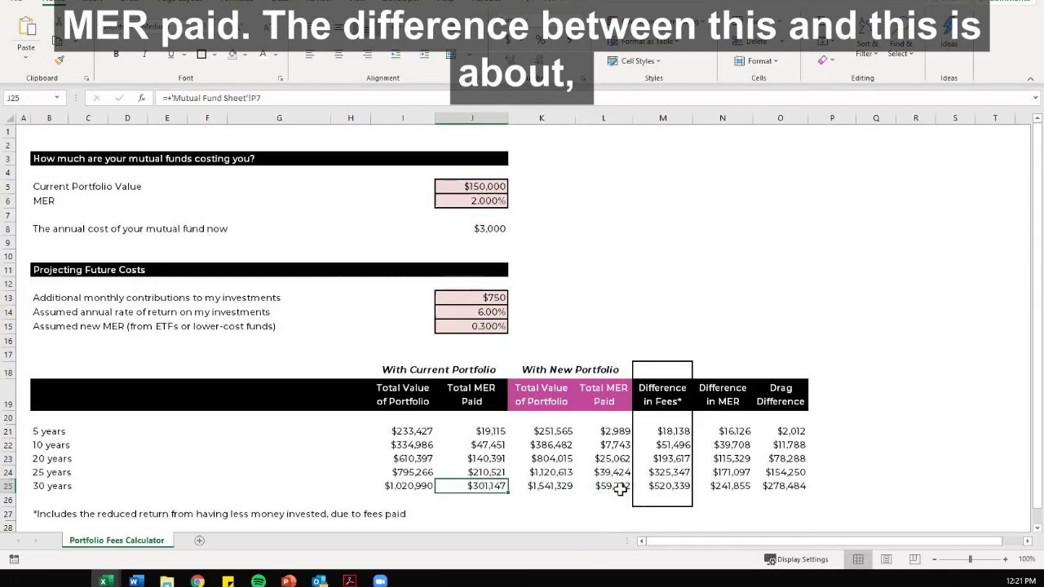
left_click(618, 490)
left_click(494, 487)
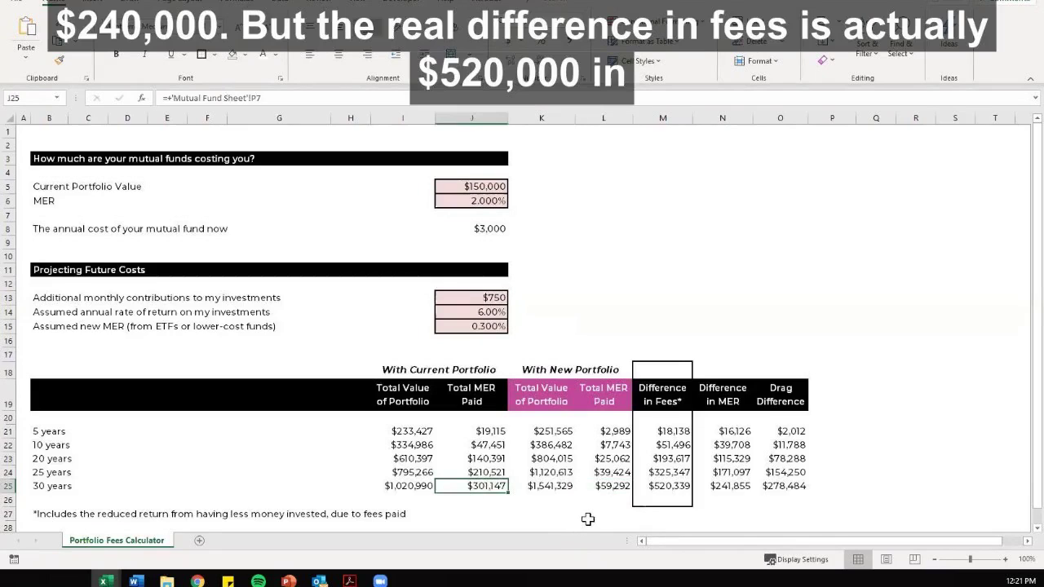
left_click(661, 487)
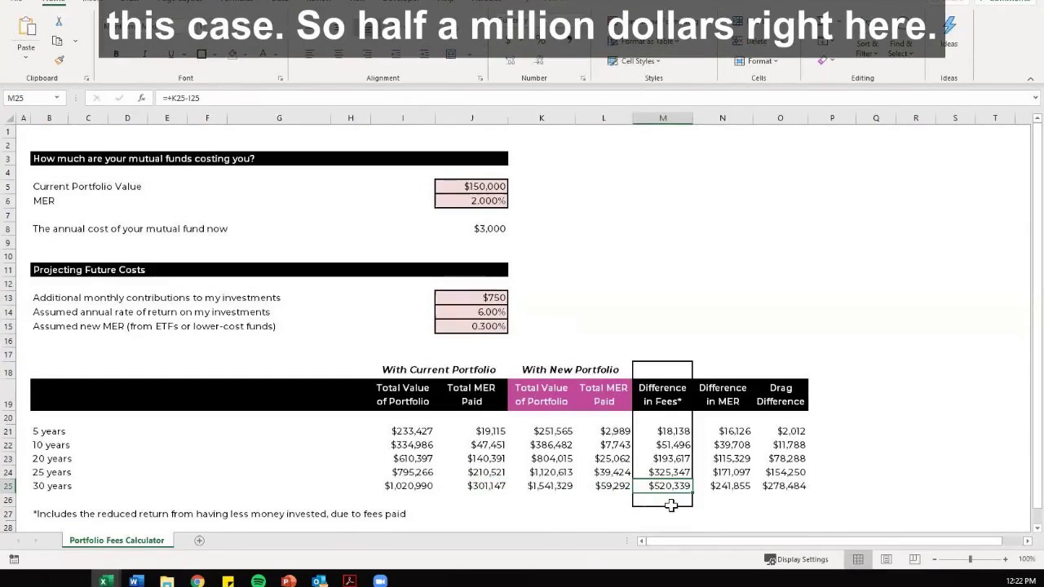
left_click(551, 487)
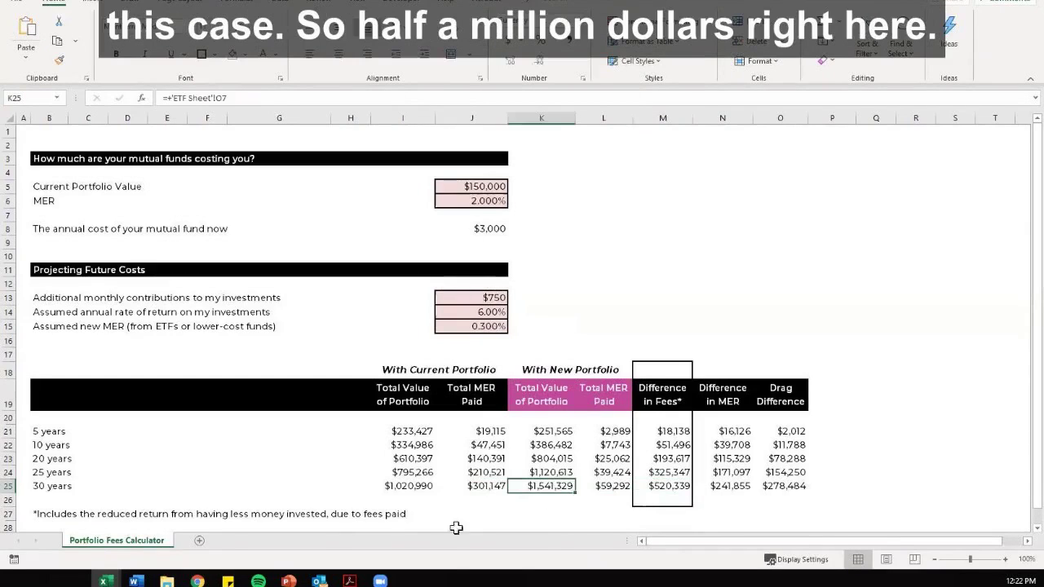
left_click(393, 486)
left_click(551, 487)
left_click(417, 488)
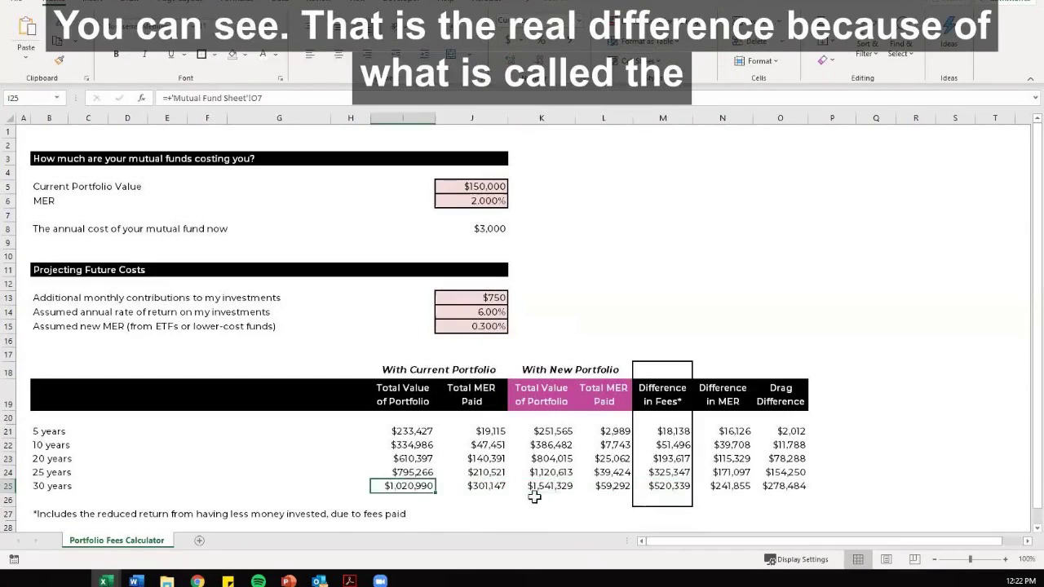
left_click(550, 487)
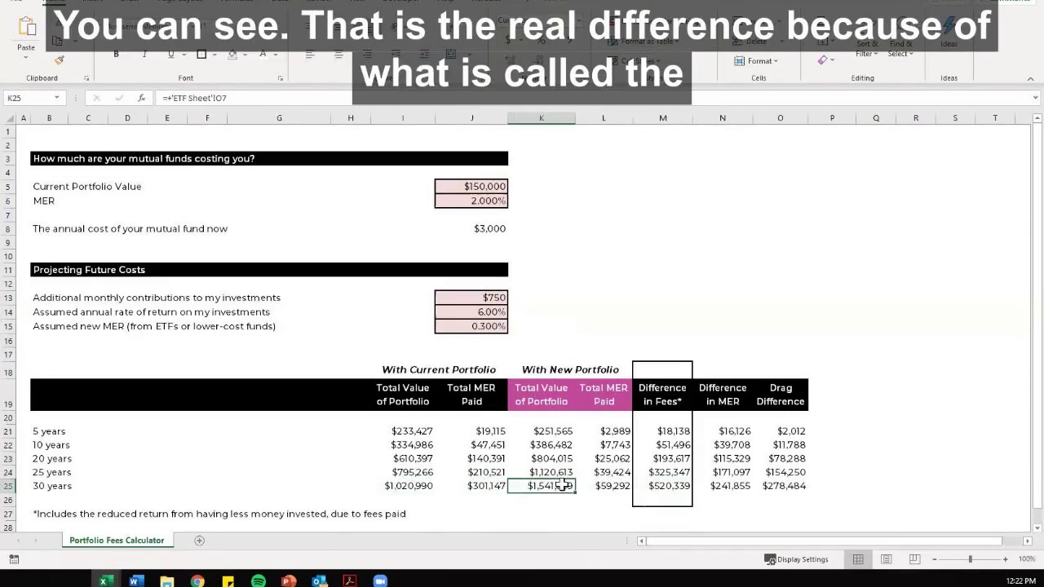
left_click(413, 487)
left_click(547, 487)
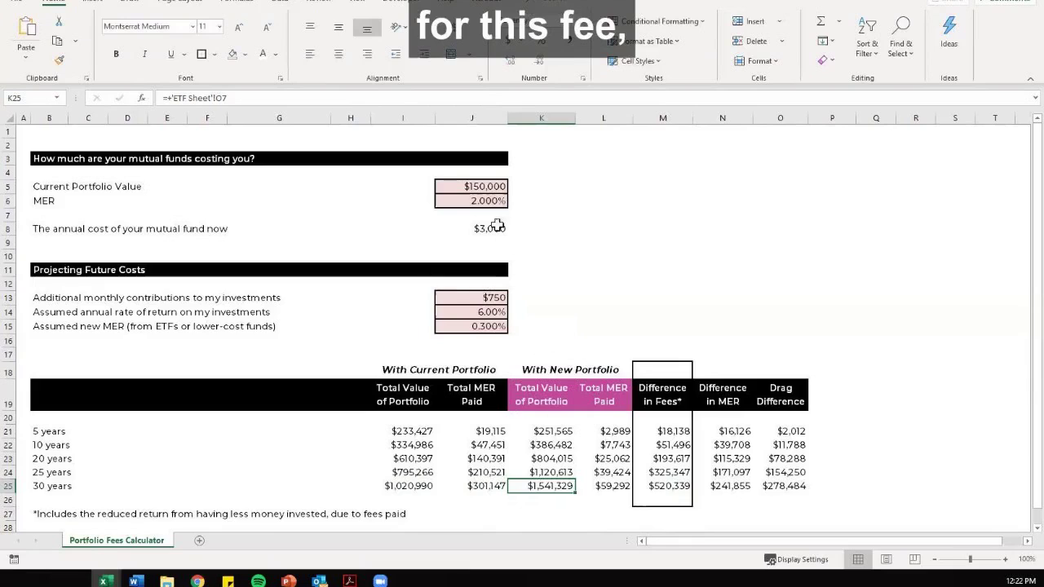
left_click(477, 201)
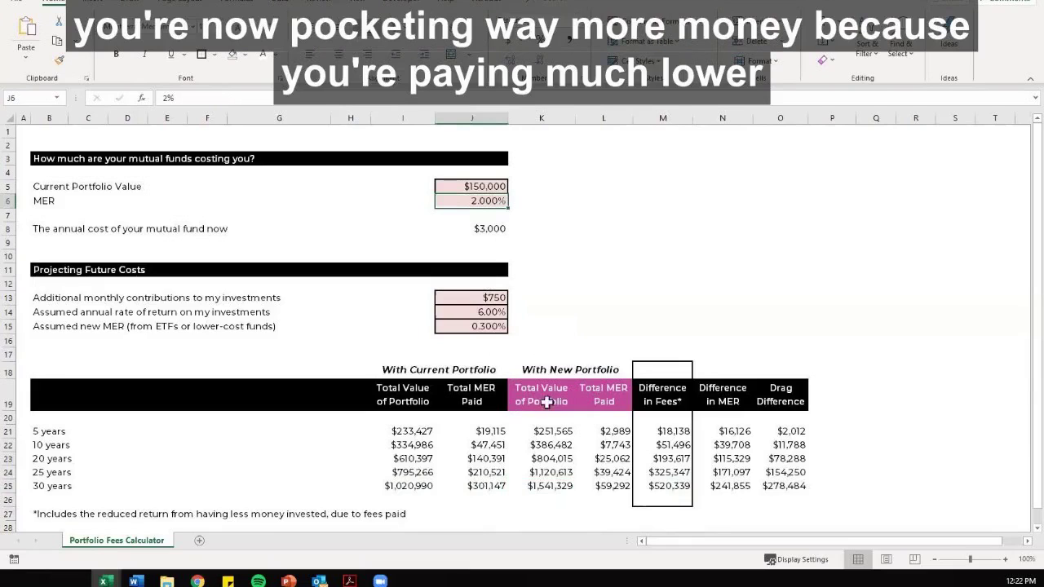
left_click(480, 328)
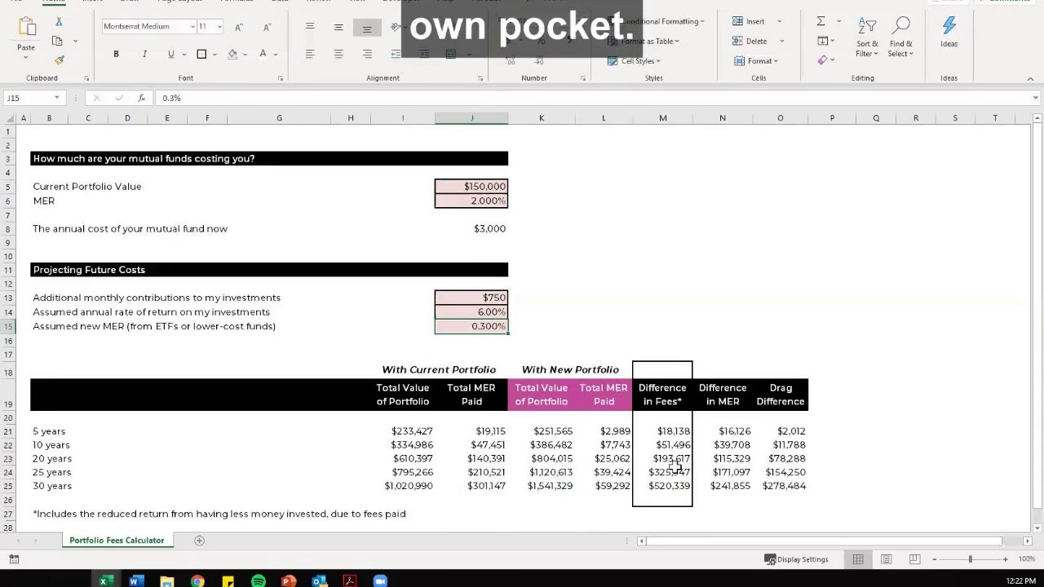
left_click(675, 433)
left_click(679, 445)
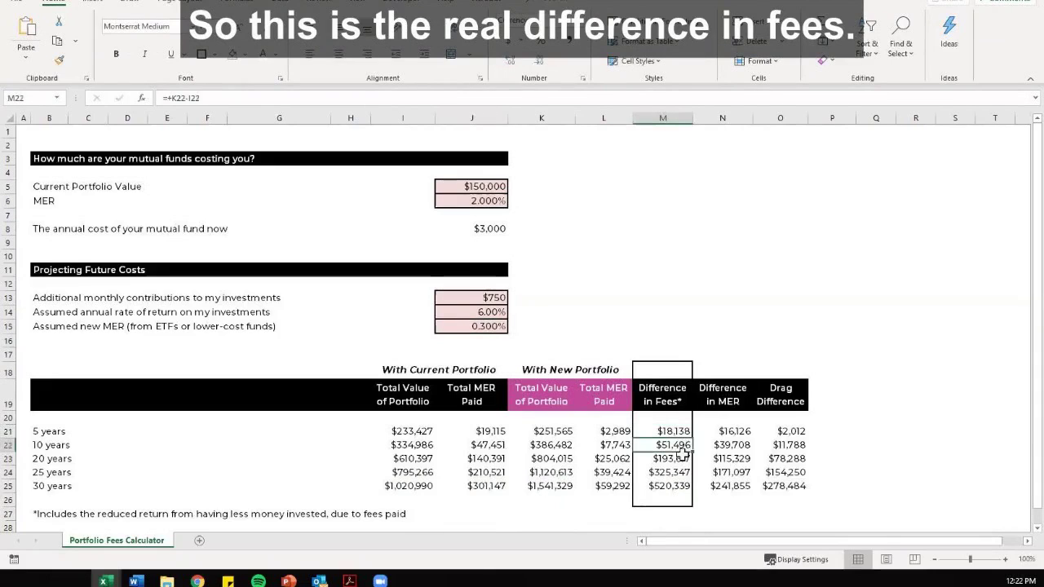
left_click(678, 459)
left_click(679, 473)
left_click(673, 487)
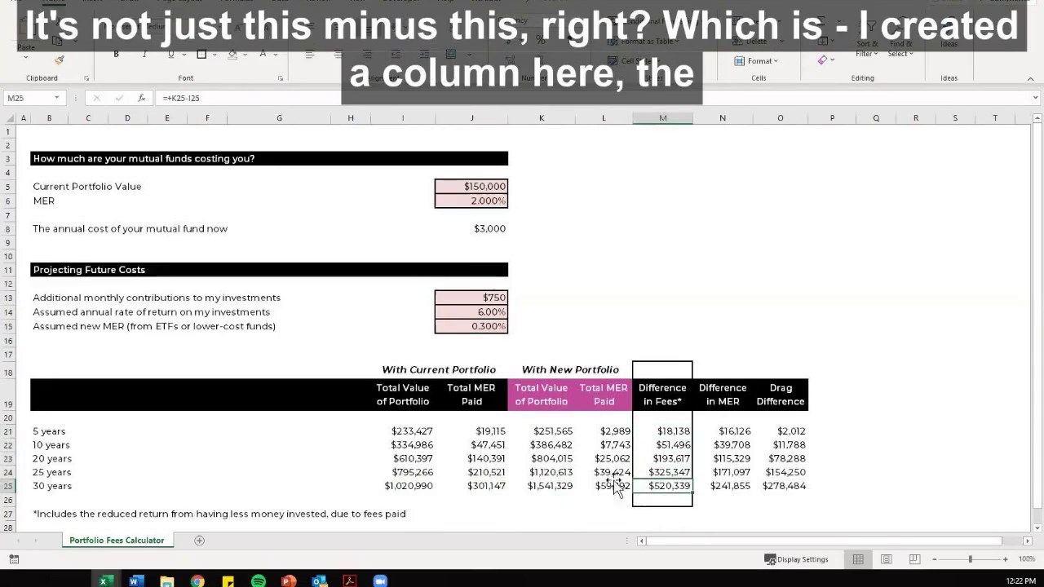
left_click(614, 487)
left_click(472, 486)
left_click(614, 486)
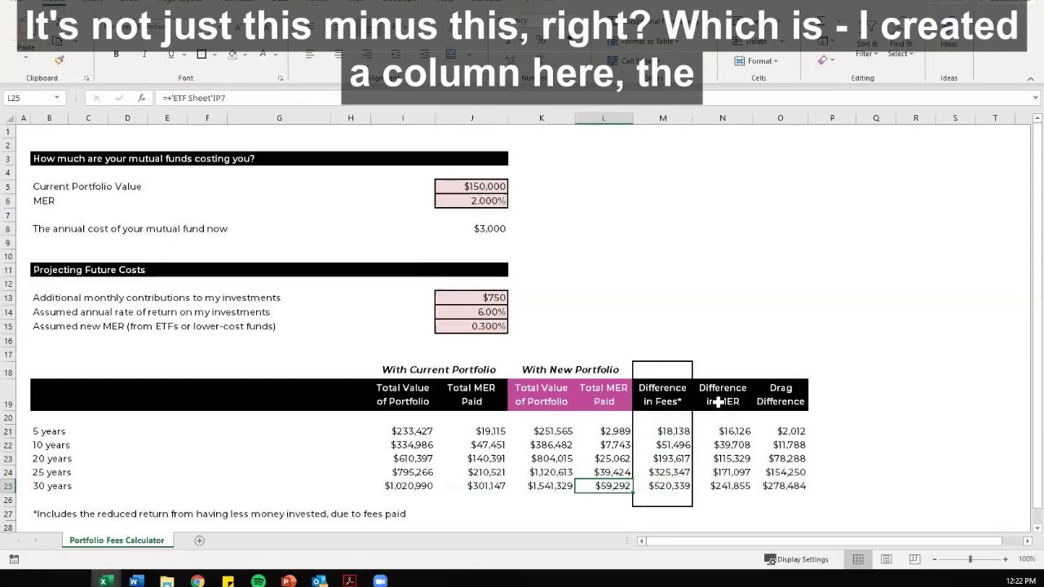
left_click(732, 487)
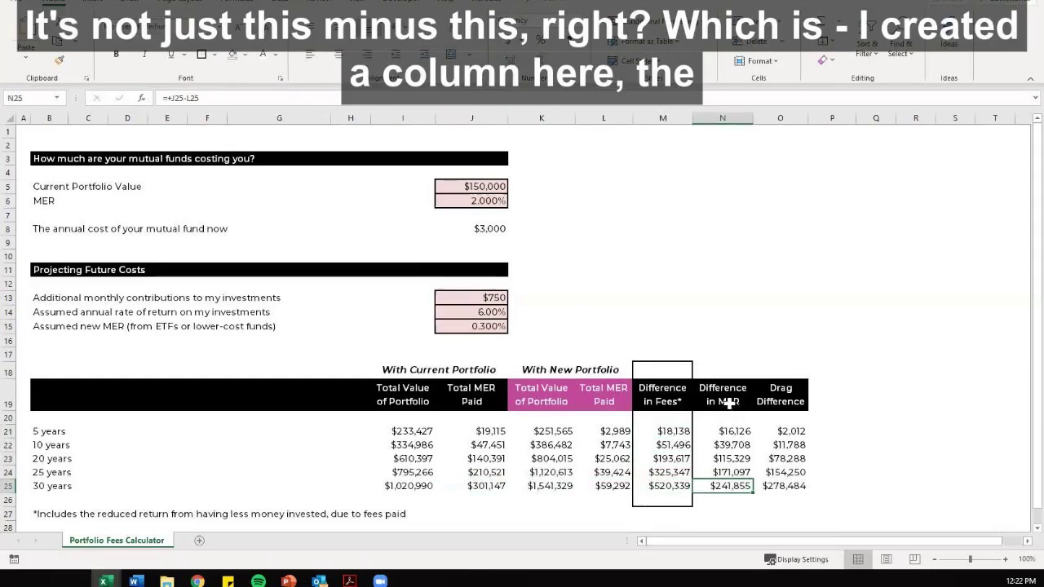
left_click_drag(730, 431, 730, 487)
left_click(832, 473)
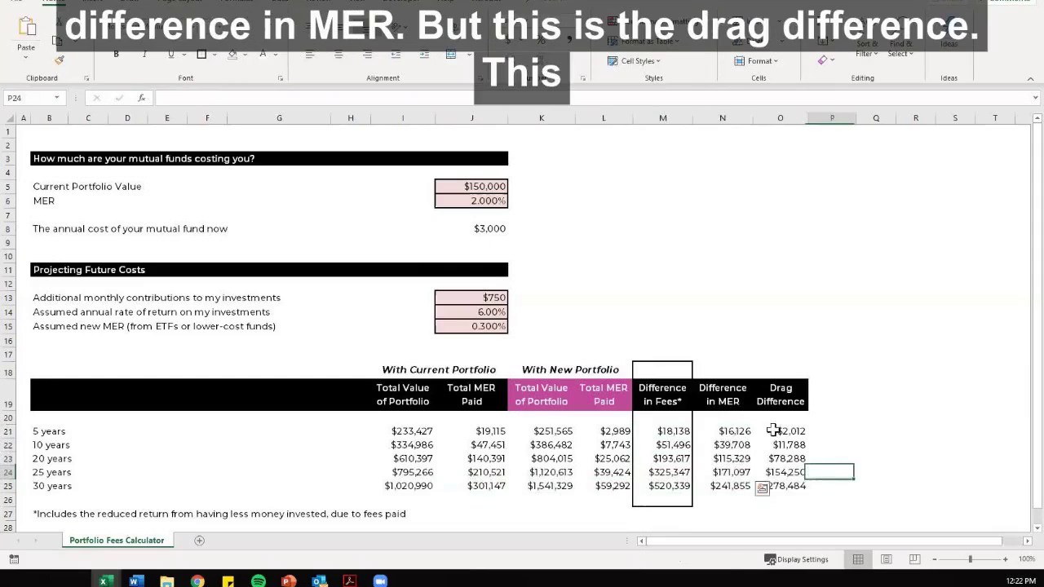
left_click(786, 486)
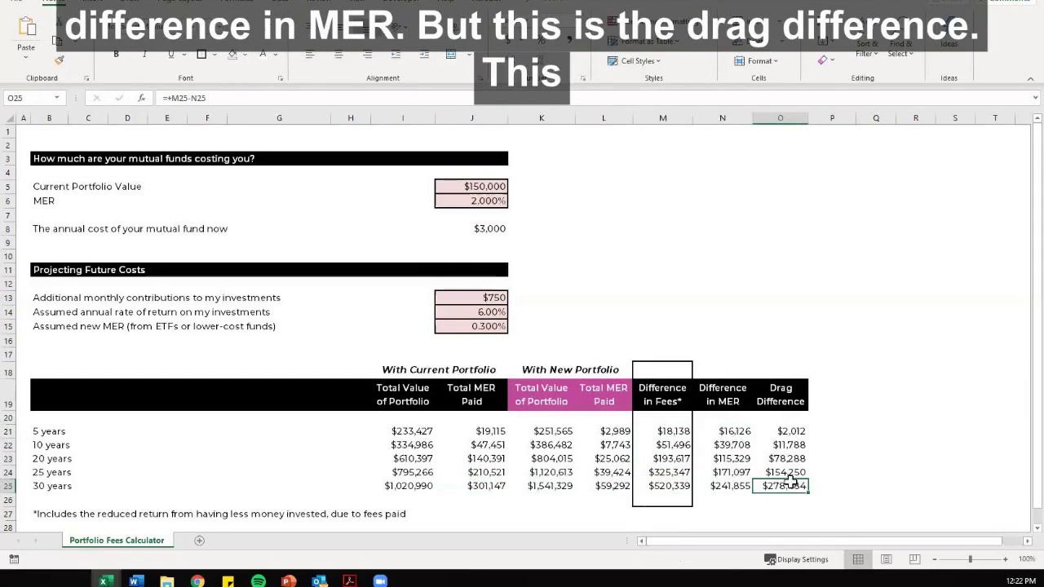
left_click(784, 472)
left_click(784, 459)
left_click(783, 444)
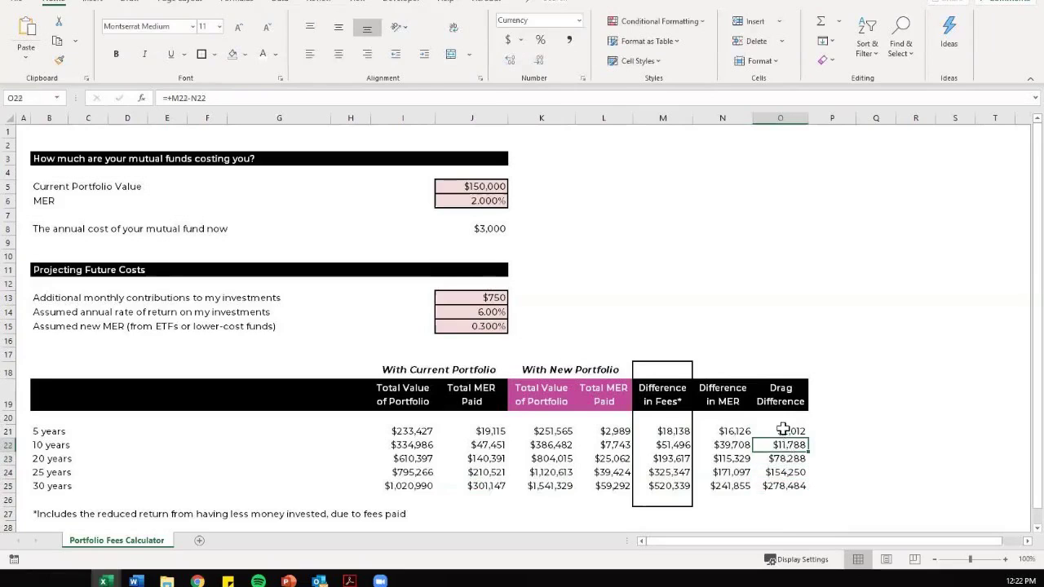
left_click(783, 431)
left_click(832, 473)
left_click(730, 487)
left_click(786, 486)
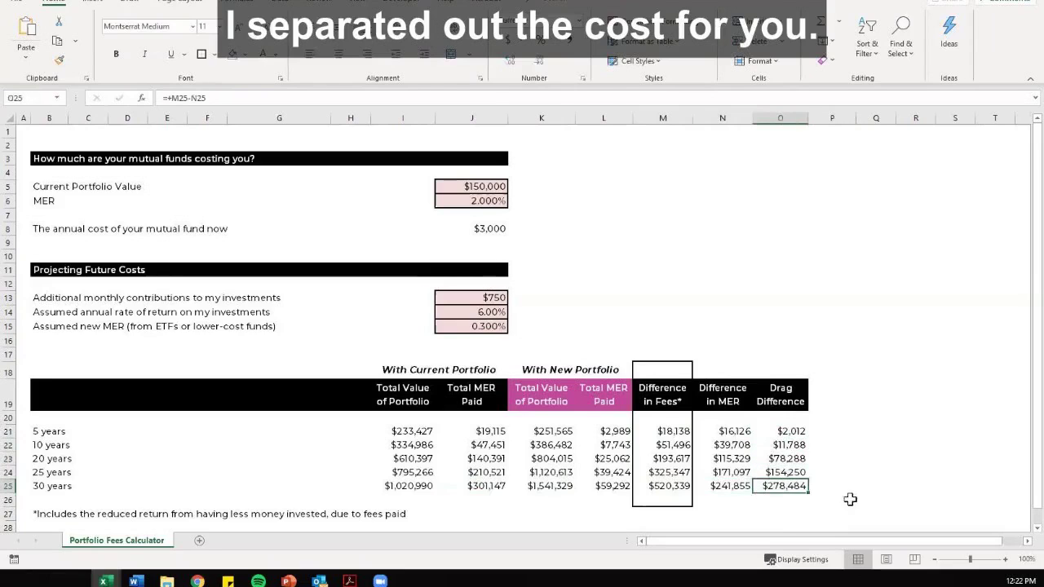
left_click(850, 499)
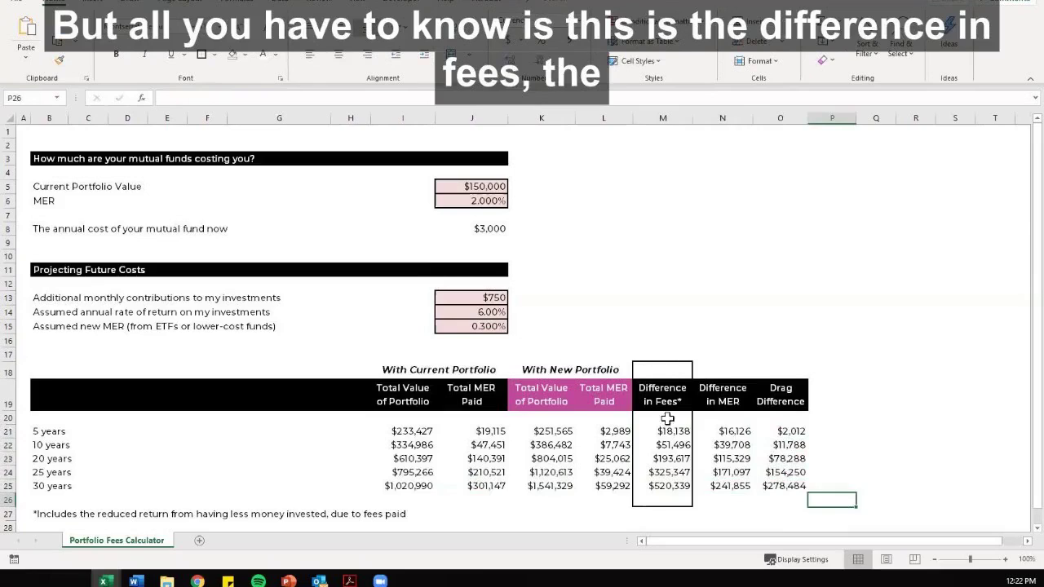
left_click(681, 486)
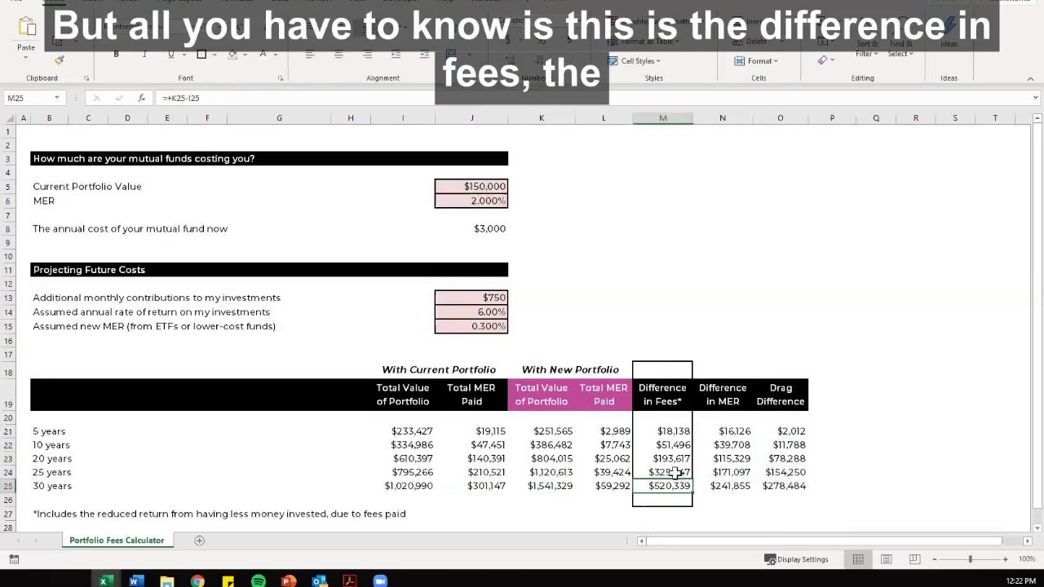
left_click(677, 473)
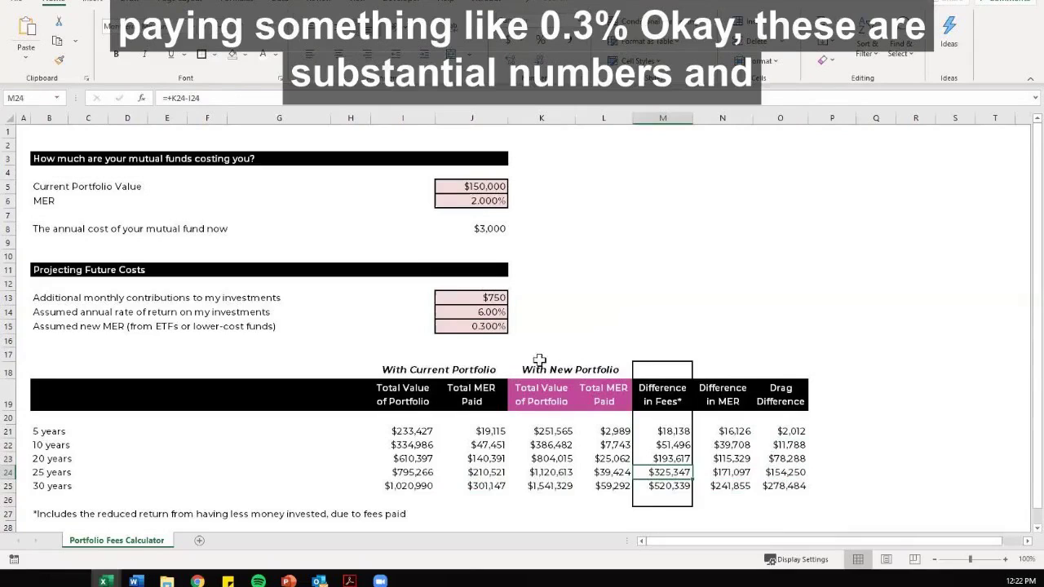
left_click(676, 485)
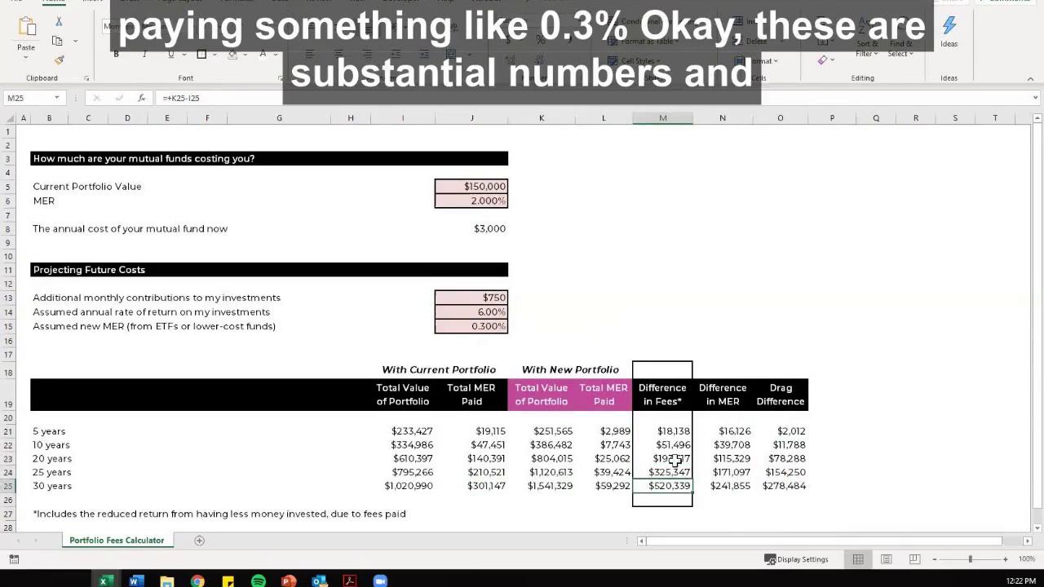
left_click(673, 460)
left_click(674, 444)
left_click(674, 431)
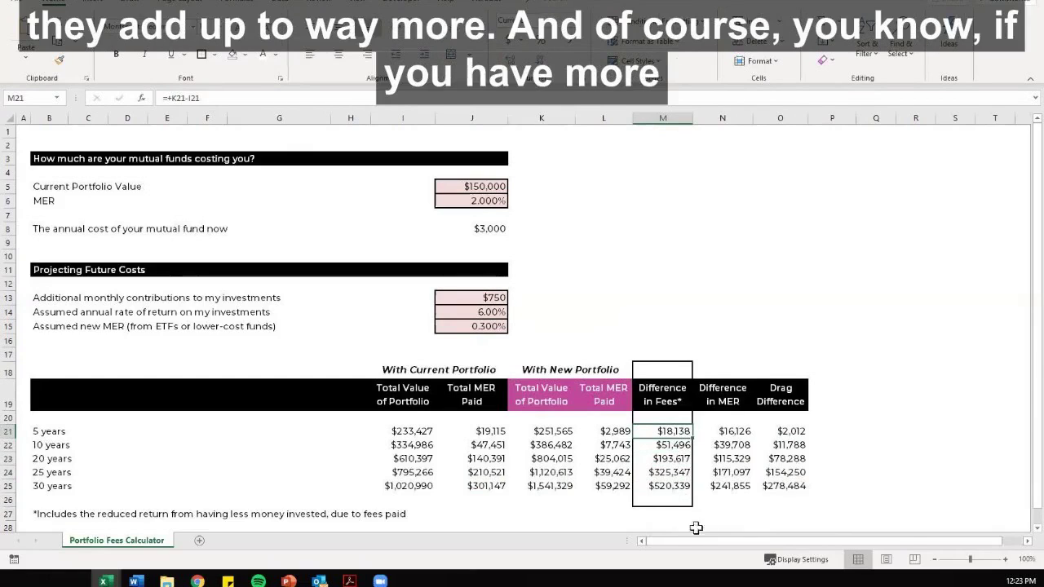
Try $1,000 and 15,000 as the monthly contribution in J13, settling on $1,500.
left_click(443, 300)
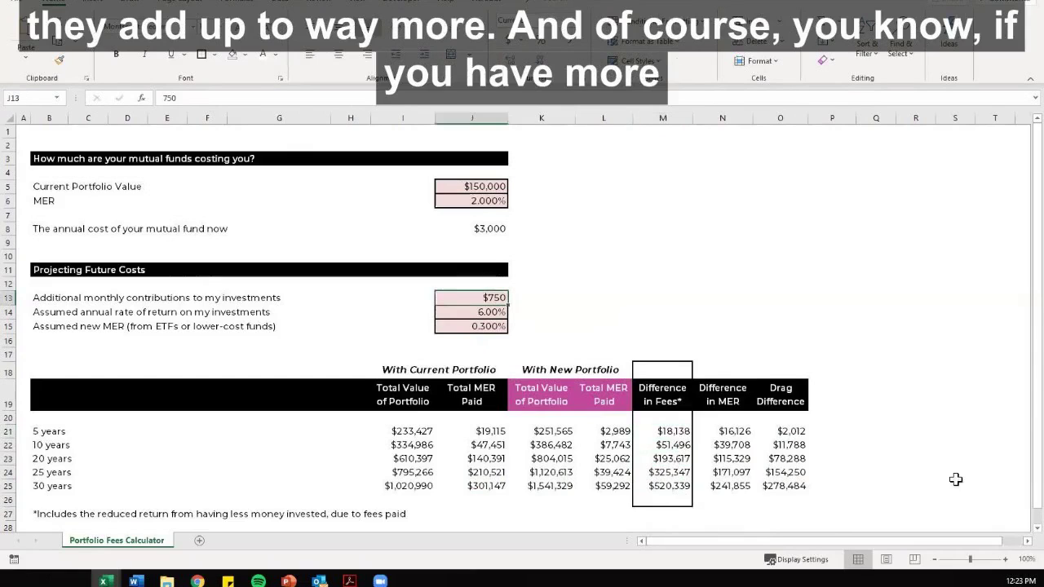
type("1000")
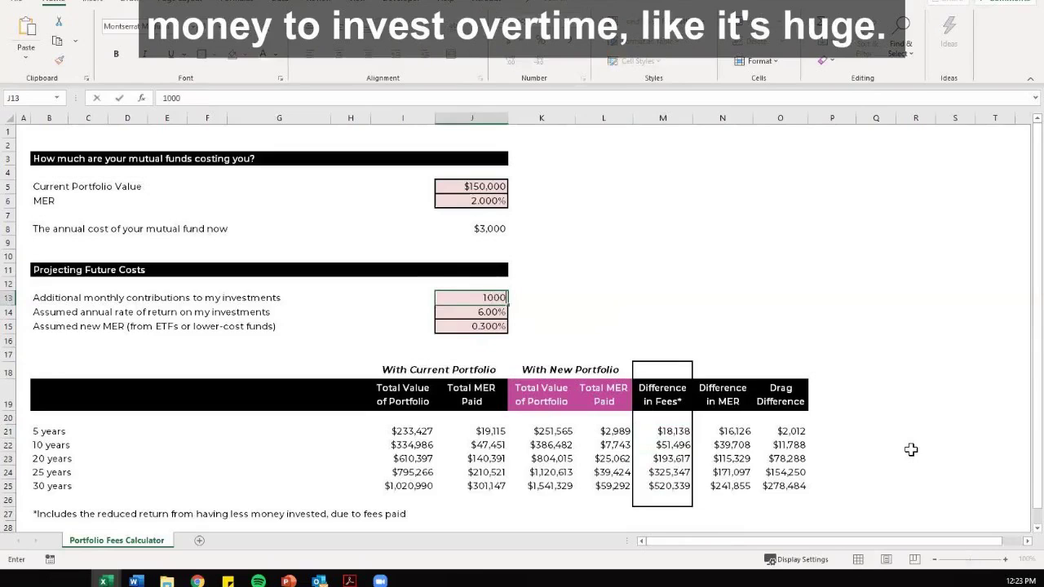
key("Return")
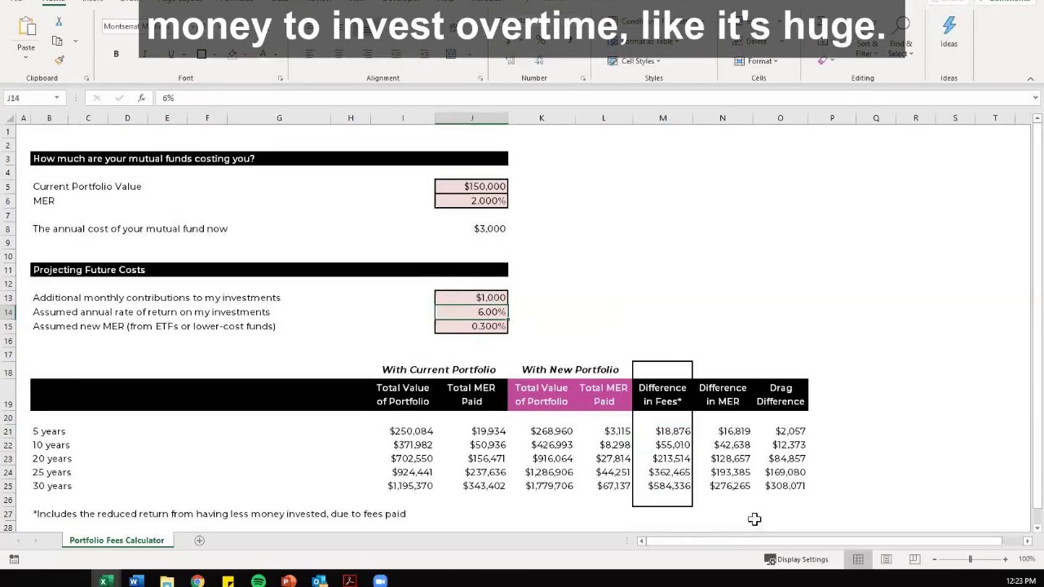
left_click(441, 296)
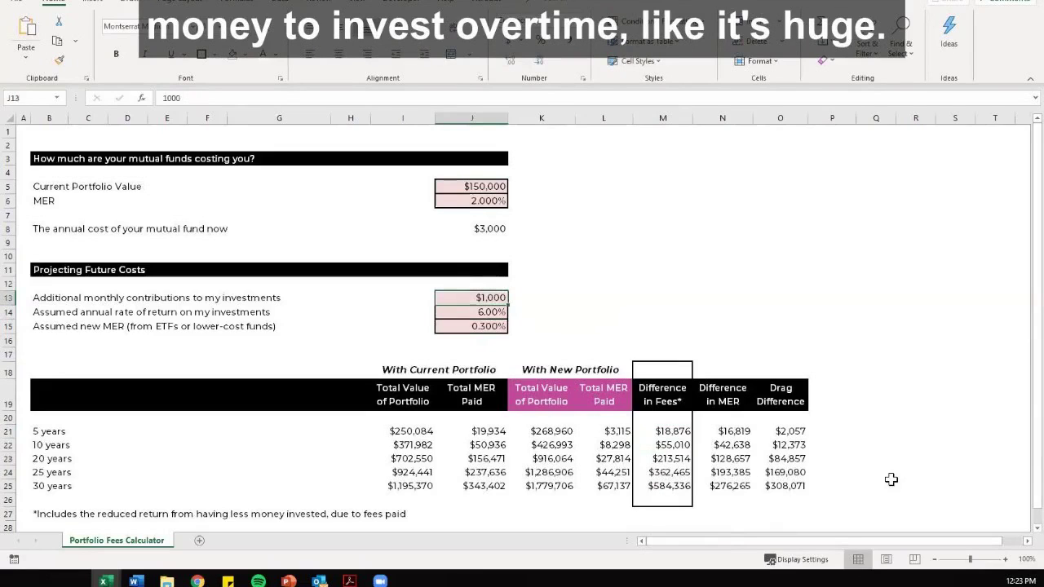
type("150,00")
key("Return")
key("Up")
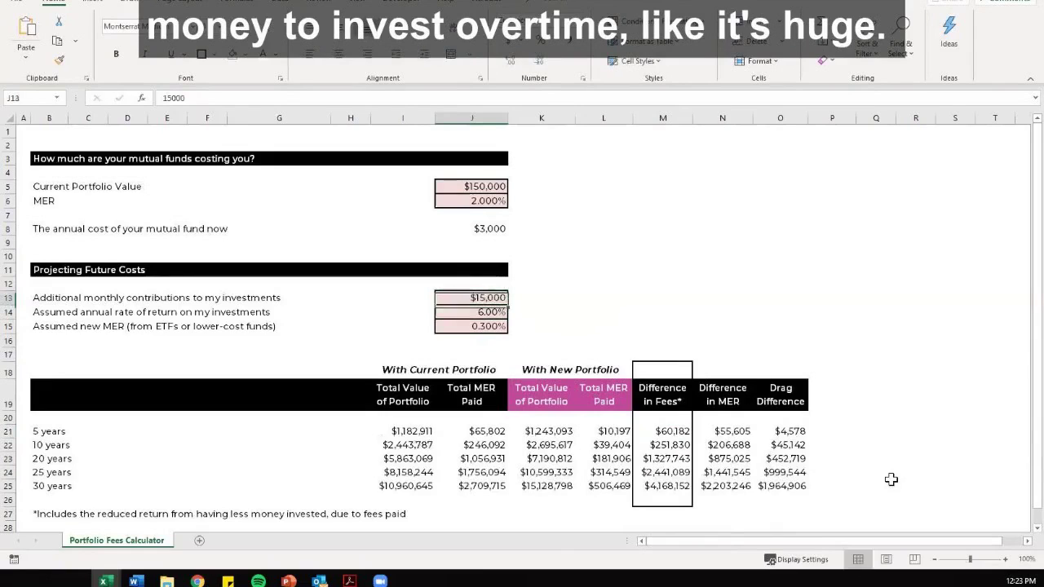
type("1,50")
type("0")
key("Return")
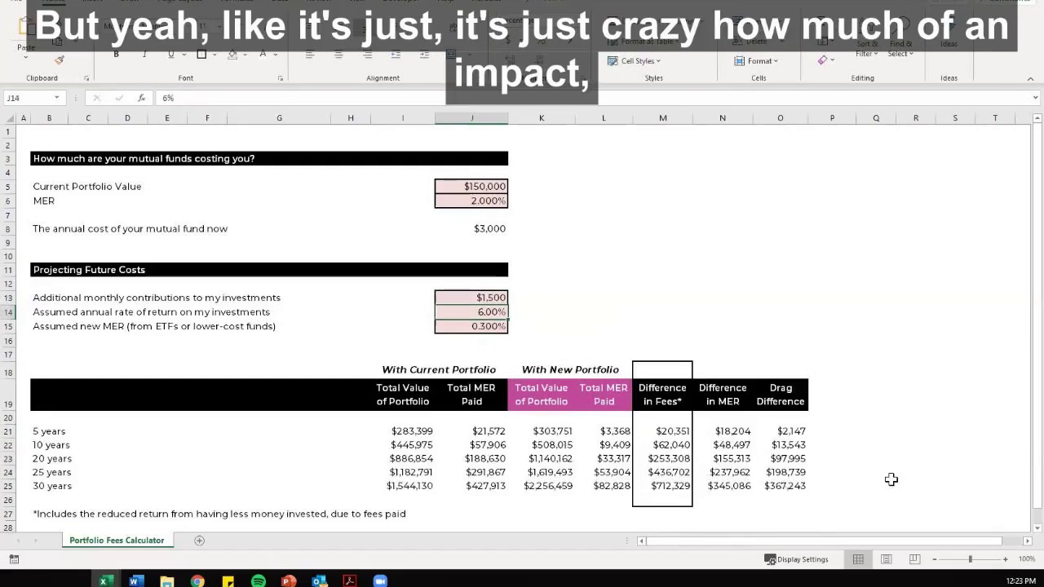
left_click(730, 501)
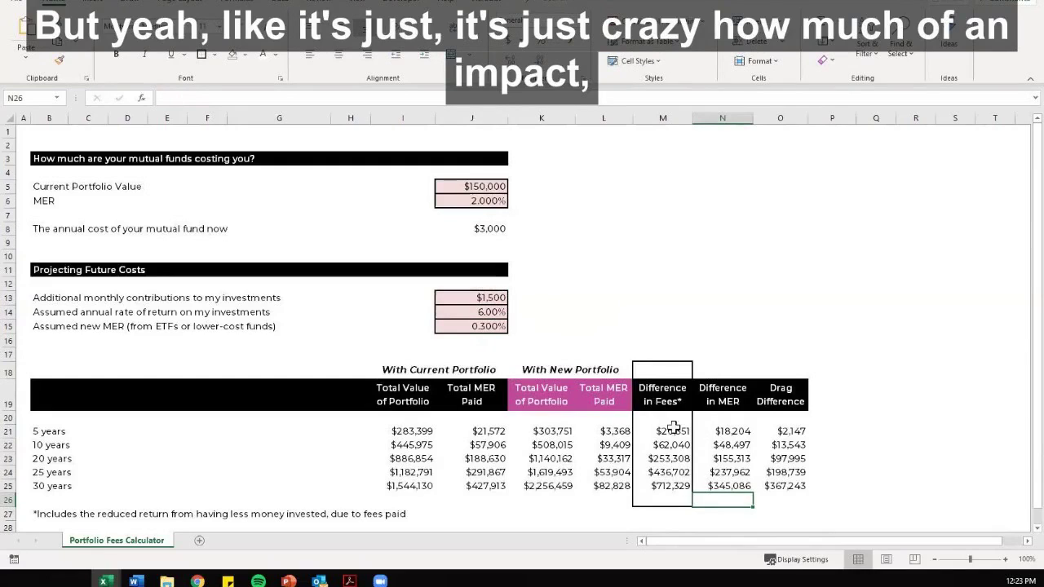
left_click(483, 201)
left_click(542, 267)
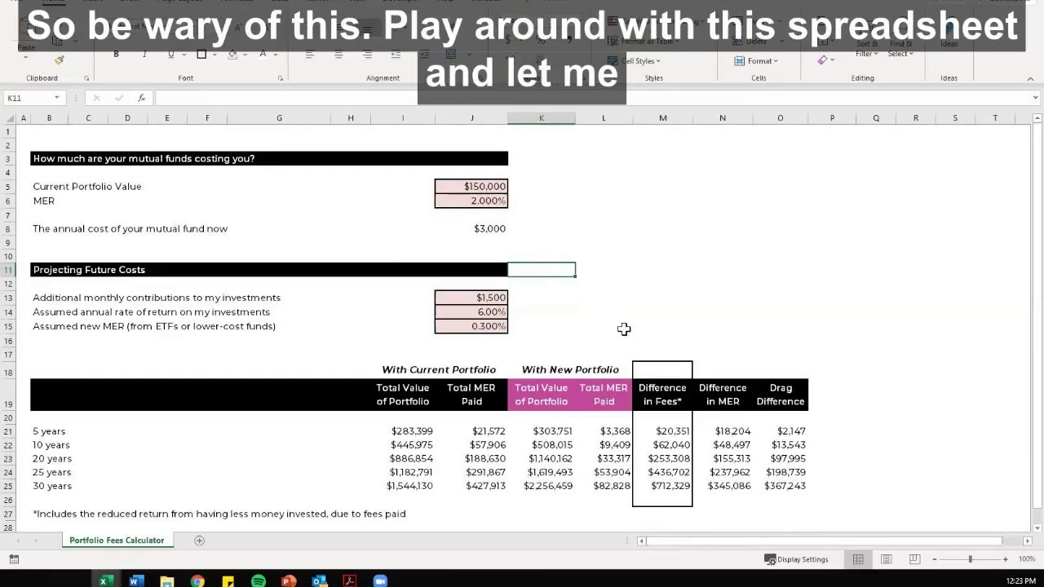
scroll(606, 379, "down", 2)
scroll(606, 382, "up", 2)
left_click(673, 295)
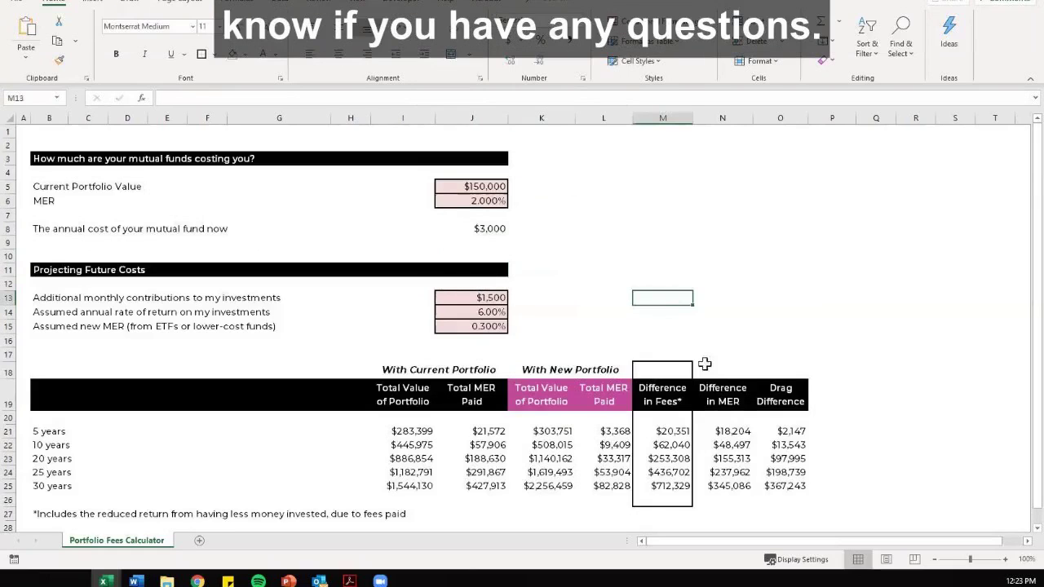